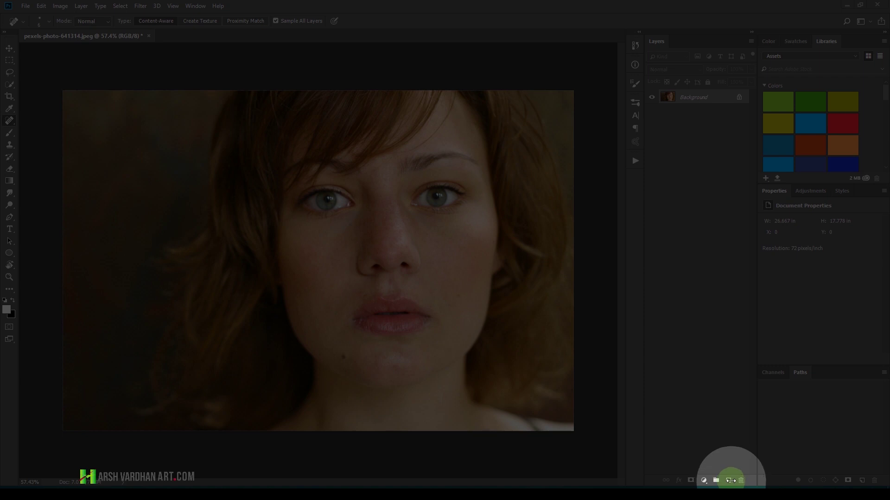
Add a blank layer above the photo and heal the blemishes under the eye, on the nose and on the cheek.
left_click(728, 480)
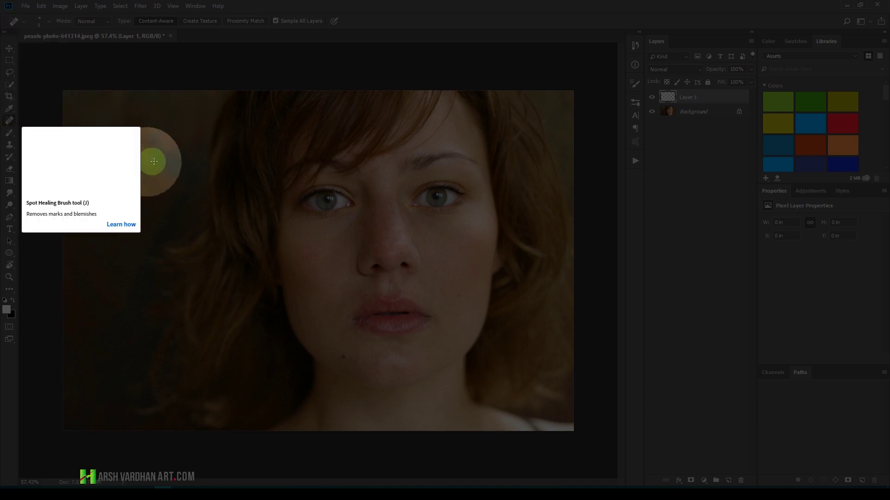
left_click_drag(350, 228, 425, 270, "ctrl")
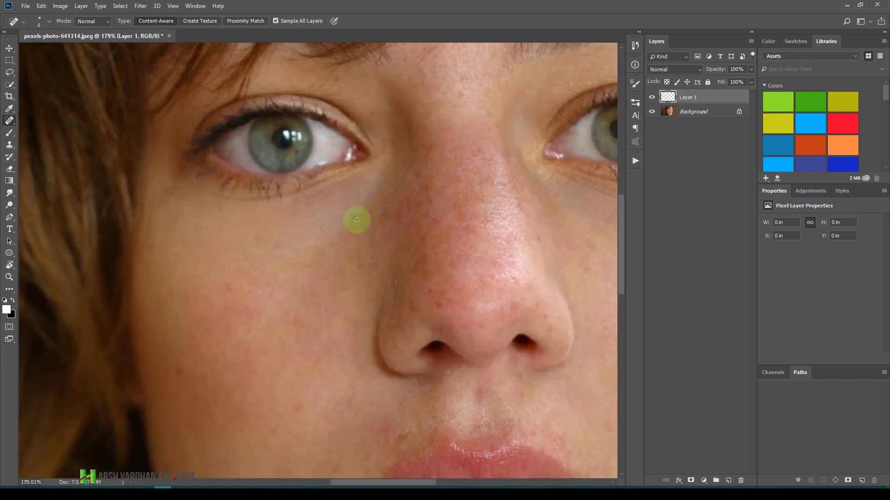
left_click_drag(366, 214, 341, 225)
left_click(431, 291)
left_click(440, 309)
left_click(177, 371)
left_click_drag(260, 371, 192, 283)
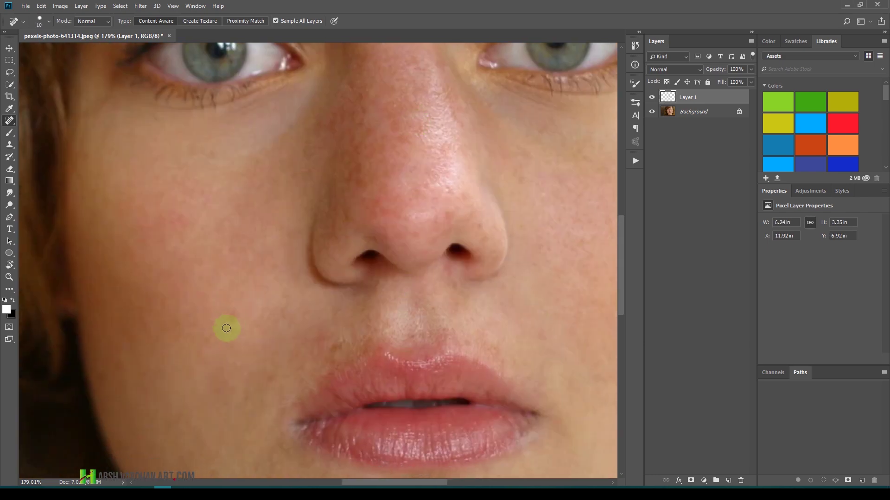
Heal the remaining spots on the cheeks, chin and around the nose, and compare the face with Layer 1 hidden and shown.
left_click_drag(224, 413, 224, 221)
left_click(270, 340)
left_click_drag(574, 153, 476, 230)
left_click_drag(160, 100, 357, 278)
left_click_drag(453, 414, 422, 232)
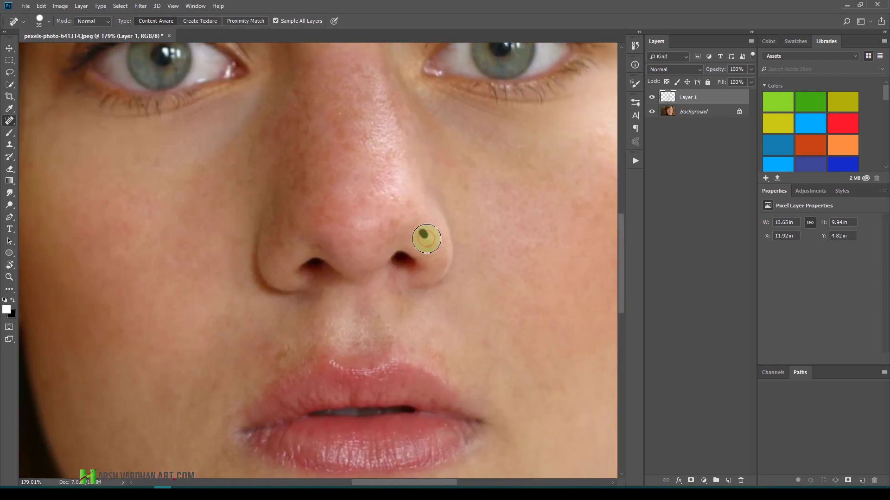
left_click_drag(412, 392, 411, 193)
left_click_drag(199, 224, 273, 281)
key("ctrl+0")
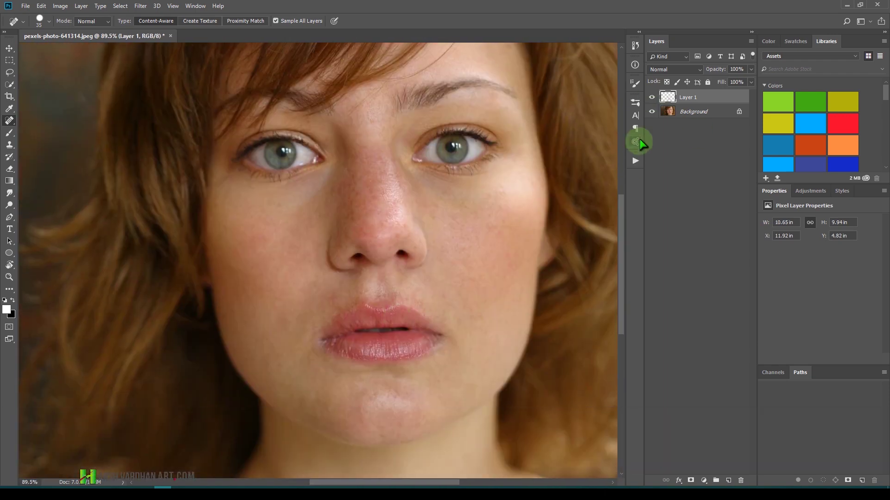
left_click(652, 98)
left_click(652, 98)
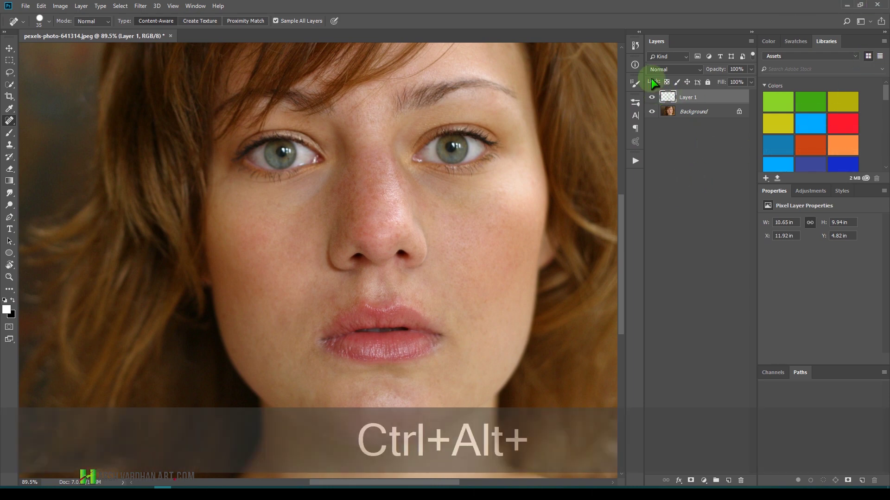
Stamp all visible layers into a new top layer and set its blend mode to Vivid Light.
key("ctrl+alt+shift+e")
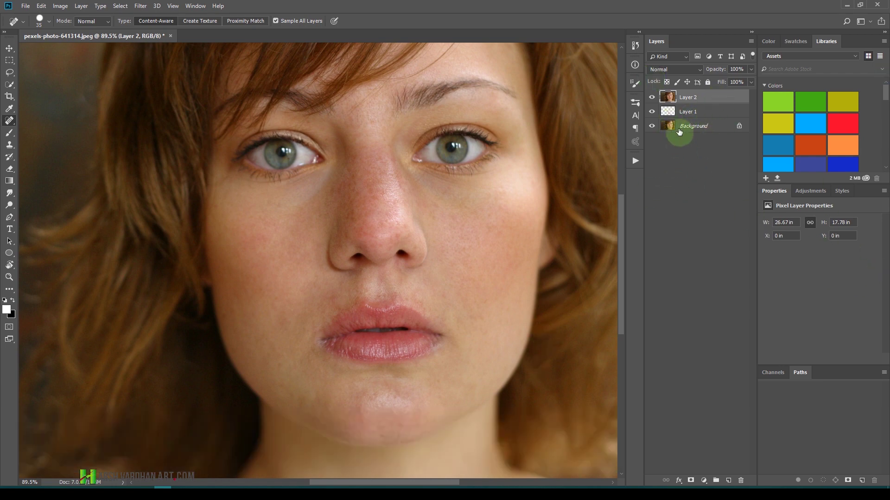
left_click(684, 67)
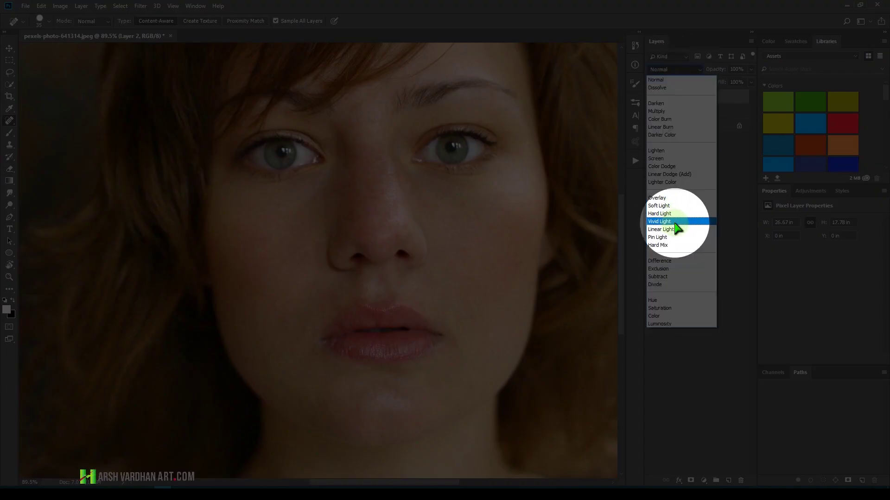
left_click(675, 222)
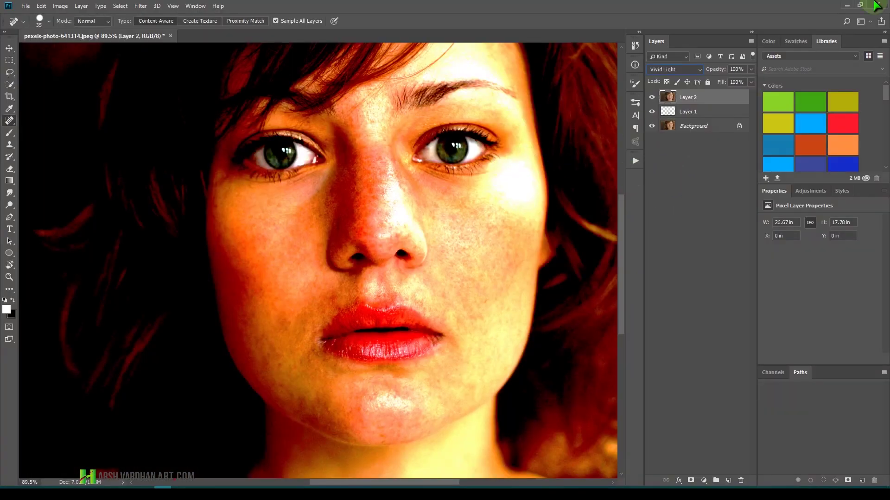
Invert the stamped layer and apply a High Pass filter with a radius of 6.6 pixels.
key("ctrl+i")
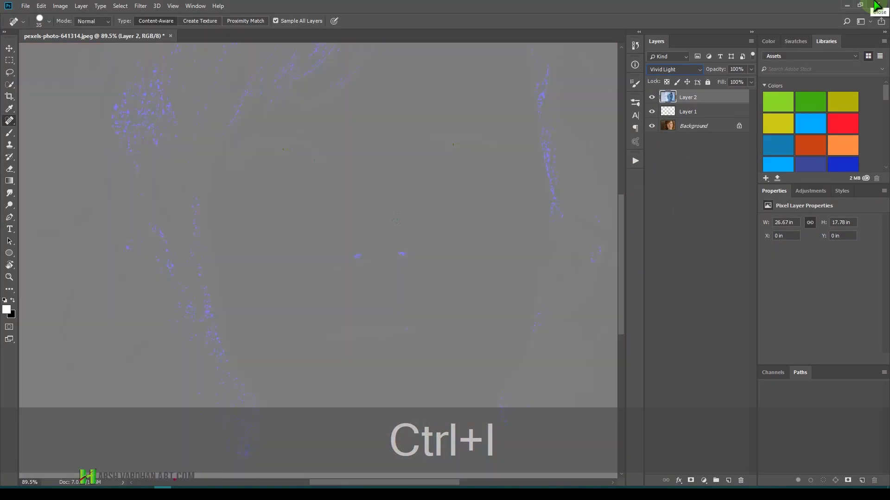
key("ctrl+0")
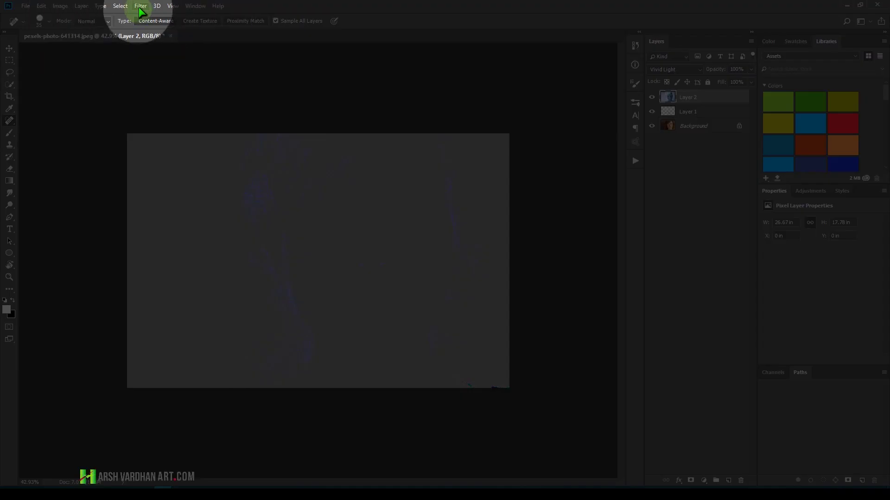
left_click(141, 5)
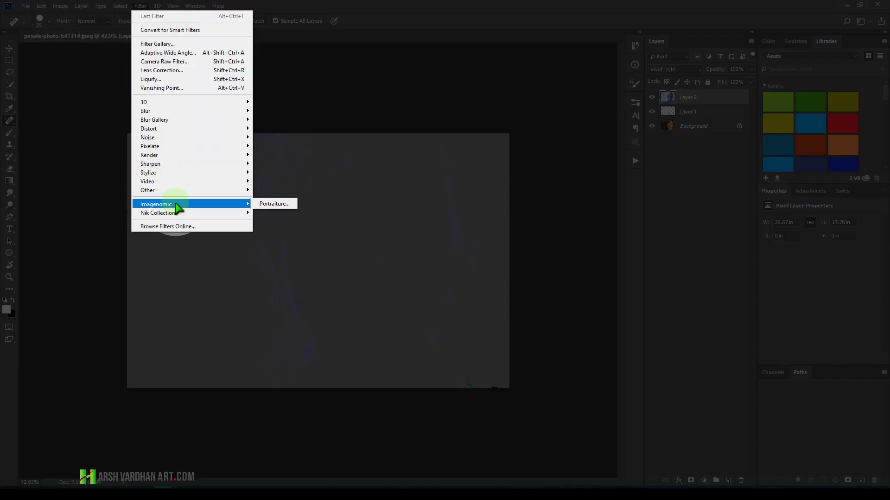
mouse_move(167, 194)
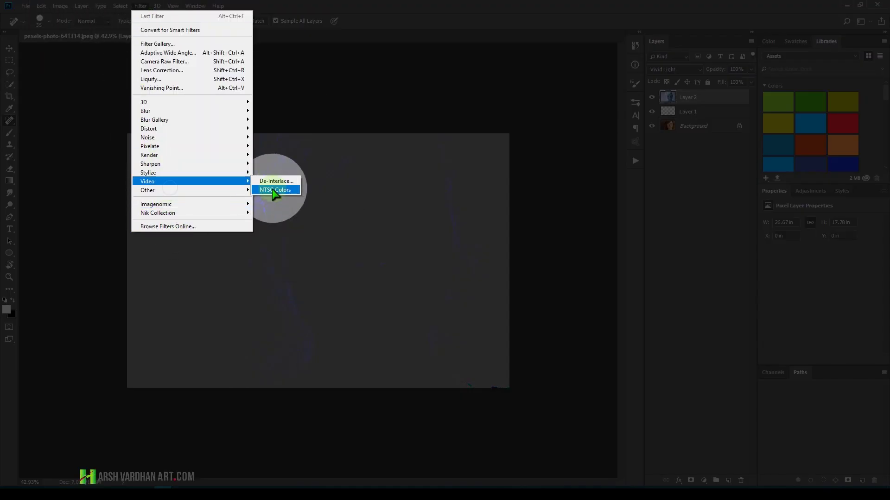
left_click(281, 201)
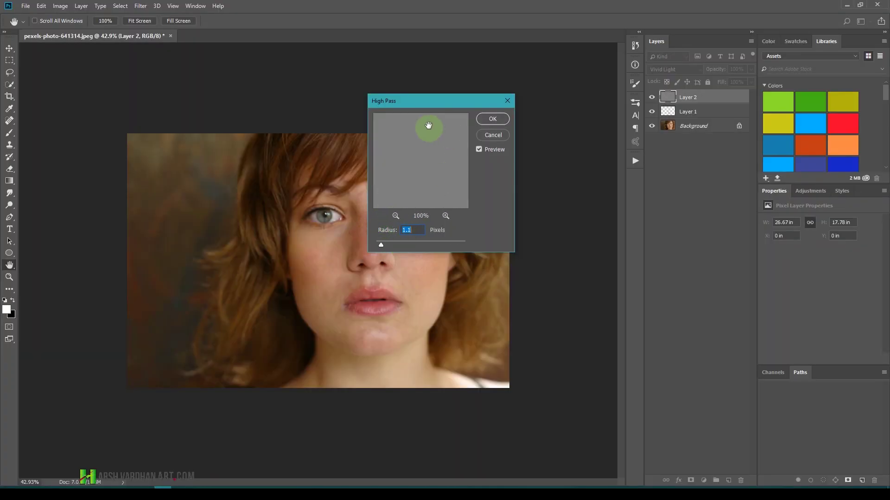
left_click_drag(433, 103, 517, 83)
left_click_drag(484, 222, 489, 224)
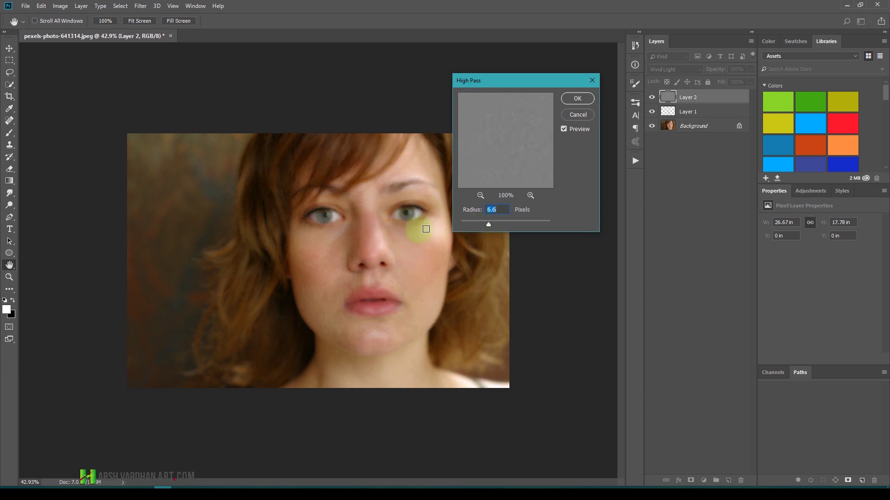
left_click(574, 105)
key("j")
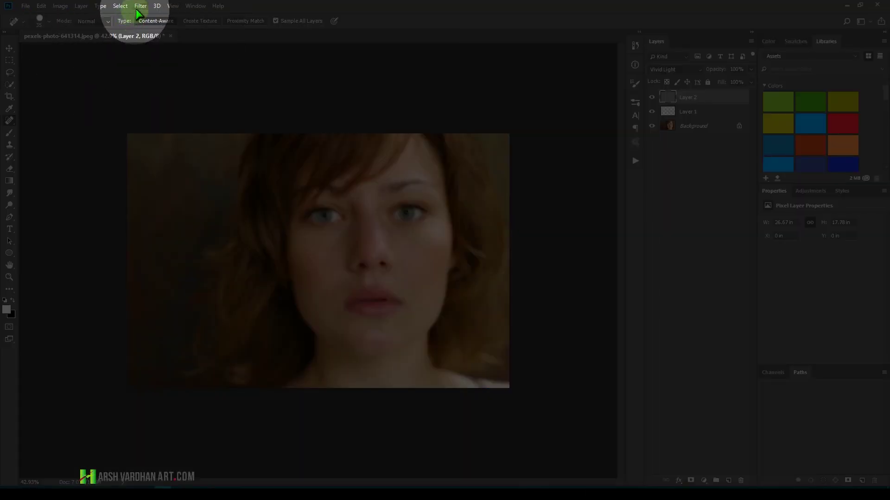
Apply a Gaussian Blur with an increased radius to Layer 2 and compare the image with the layer hidden and shown.
left_click(141, 6)
mouse_move(160, 112)
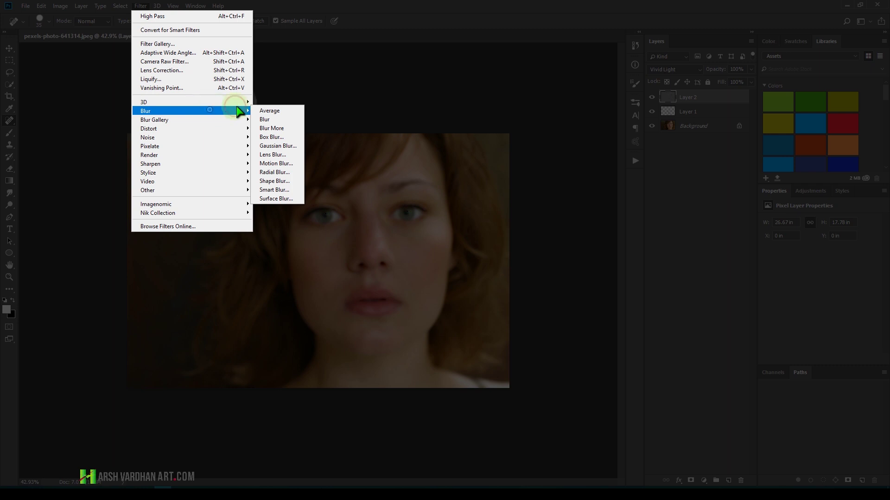
left_click(288, 147)
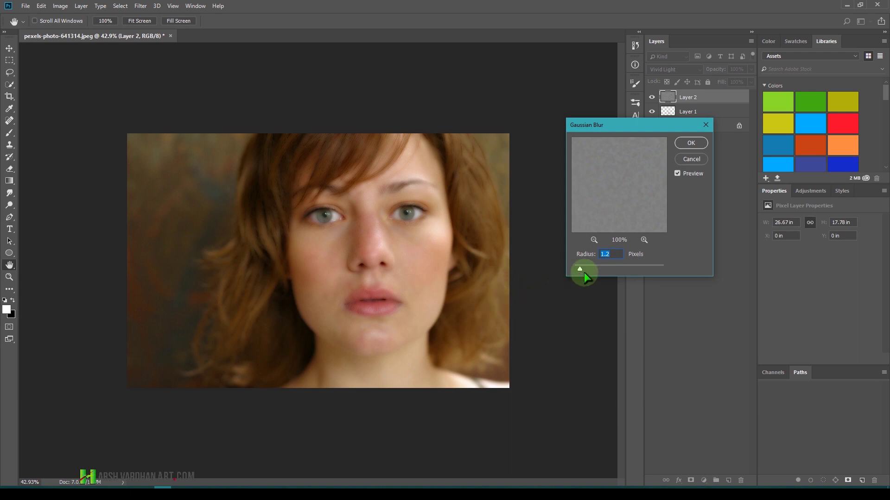
left_click_drag(580, 270, 618, 269)
left_click(677, 174)
left_click(616, 268)
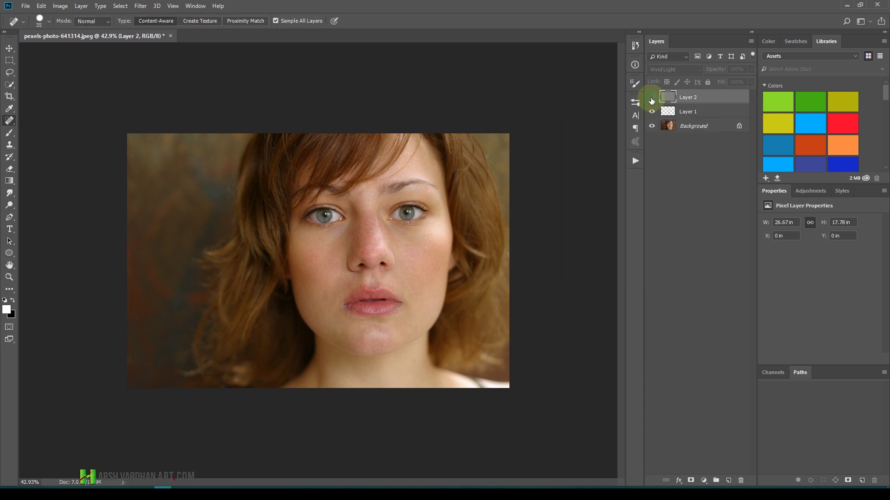
left_click(652, 98)
Start a Color Range selection from sampled colors, sampling skin on both cheeks, the jaw and the neck.
key("ctrl+space")
left_click_drag(423, 272, 453, 163)
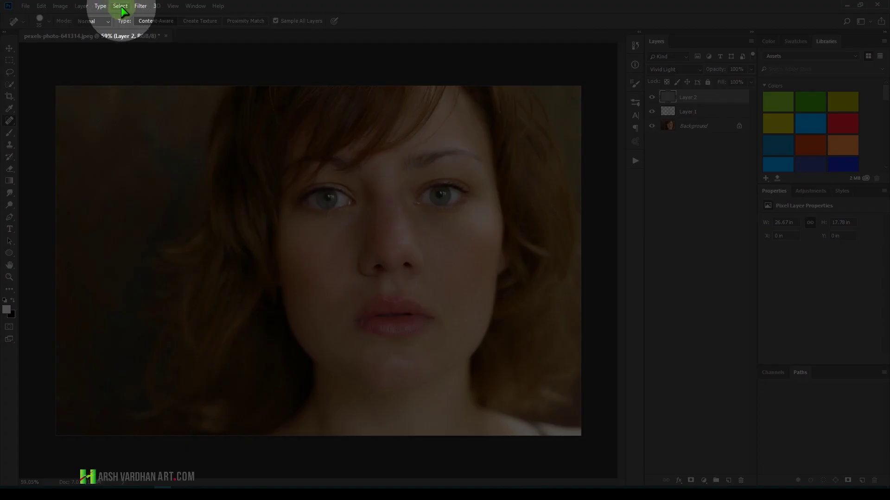
left_click(121, 6)
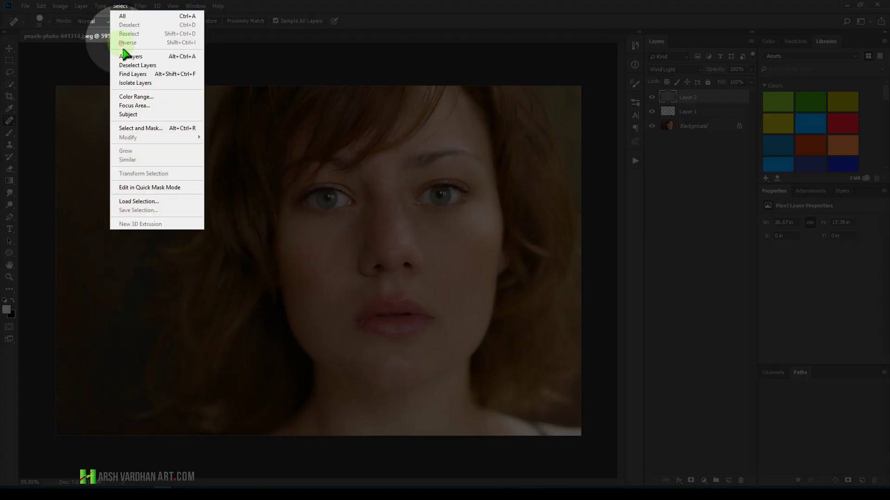
left_click(140, 98)
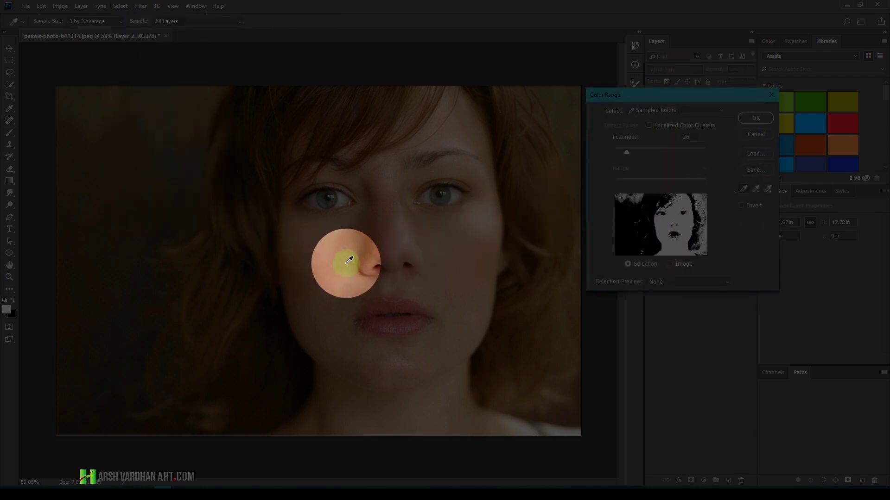
left_click(312, 265)
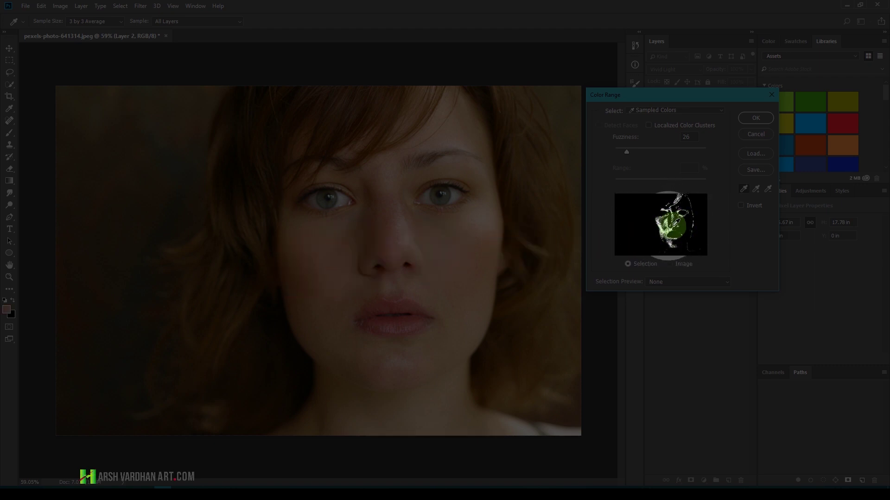
left_click(458, 250, "shift")
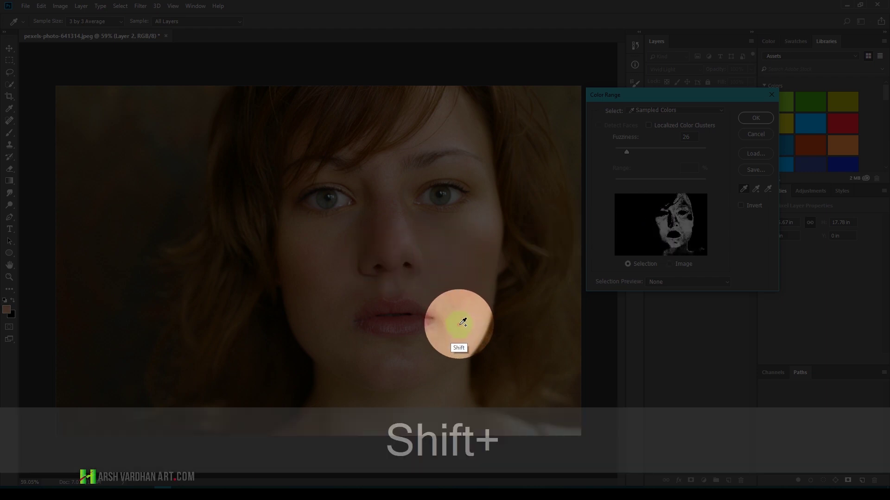
left_click(449, 347, "shift")
left_click(441, 395, "shift")
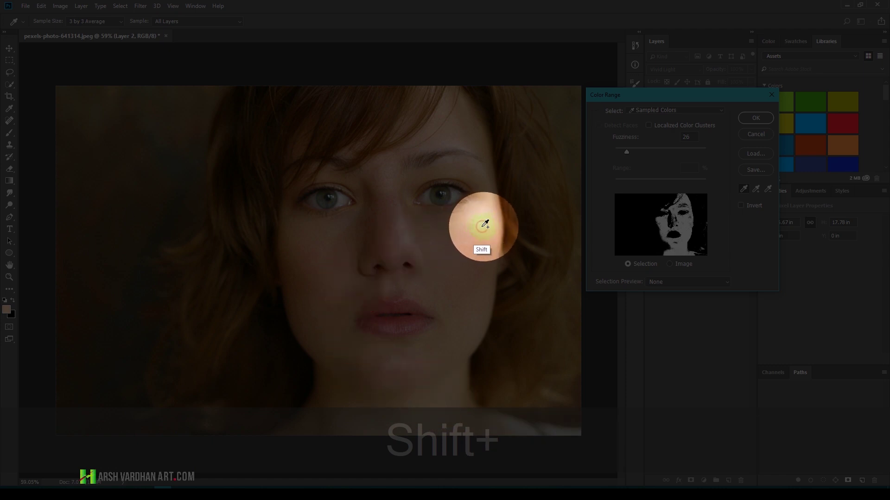
left_click(468, 225, "shift")
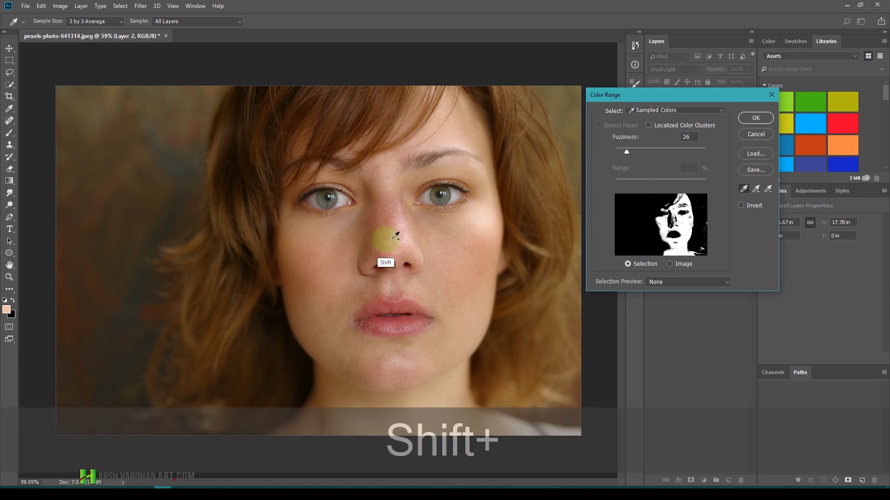
Add the skin tones of the nose, the cheek edge and the area beneath the eye to the Color Range sample.
left_click(372, 216, "shift")
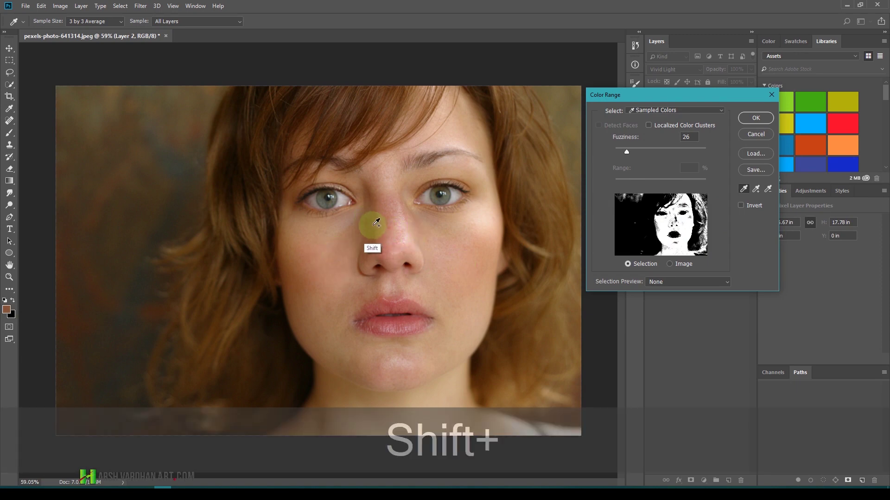
left_click(401, 224, "shift")
left_click(387, 246, "shift")
left_click(293, 264, "shift")
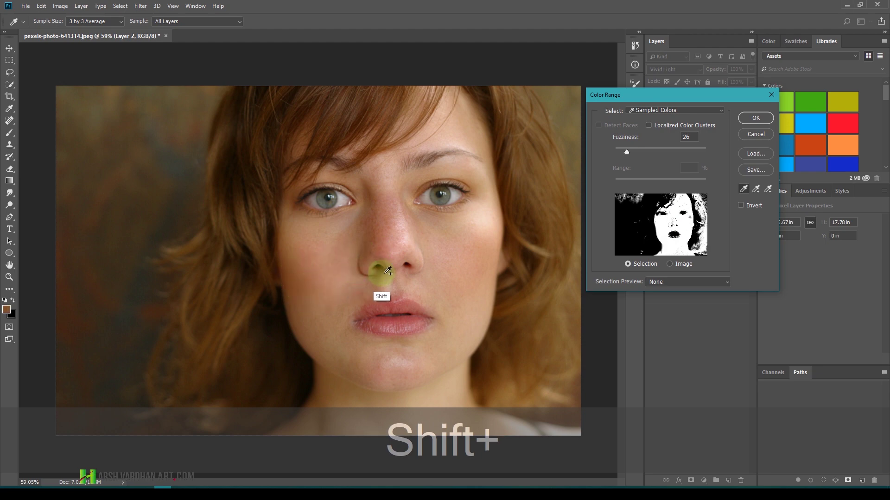
left_click(384, 252, "shift")
left_click(472, 212, "shift")
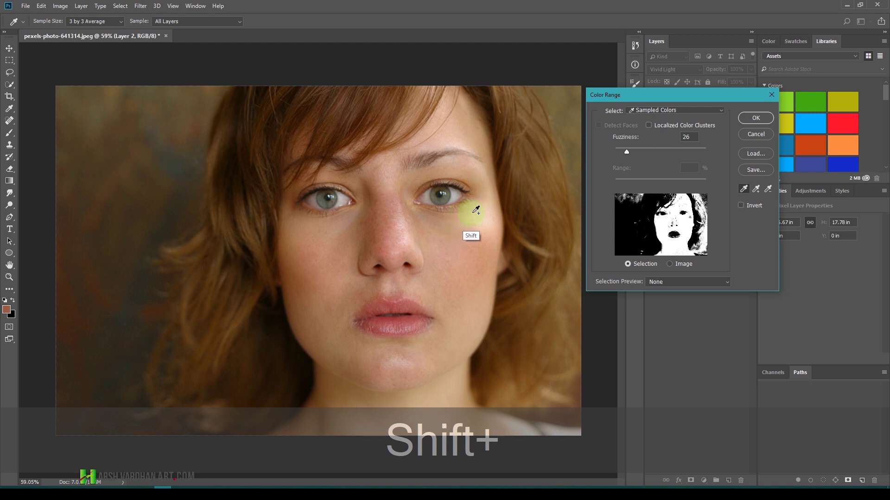
left_click(479, 224, "shift")
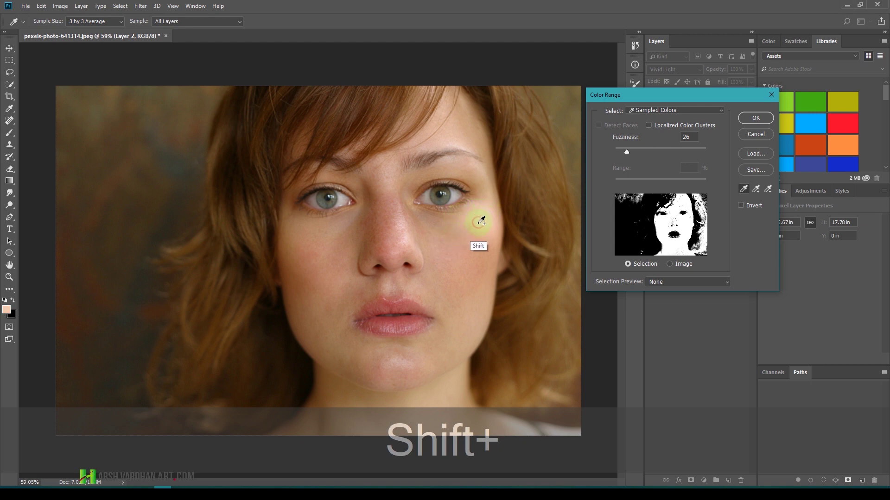
Add the missing facial tones from the Color Range preview and create the selection with Fuzziness 33.
left_click(678, 222, "shift")
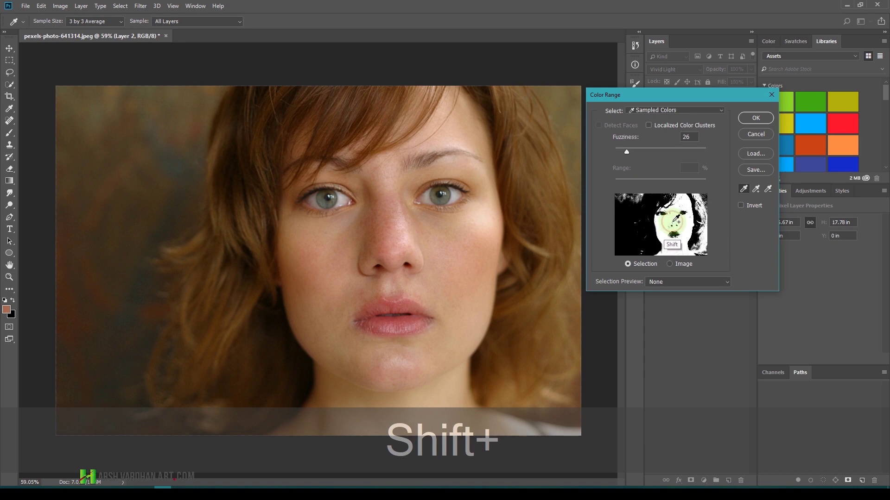
left_click(674, 222, "shift")
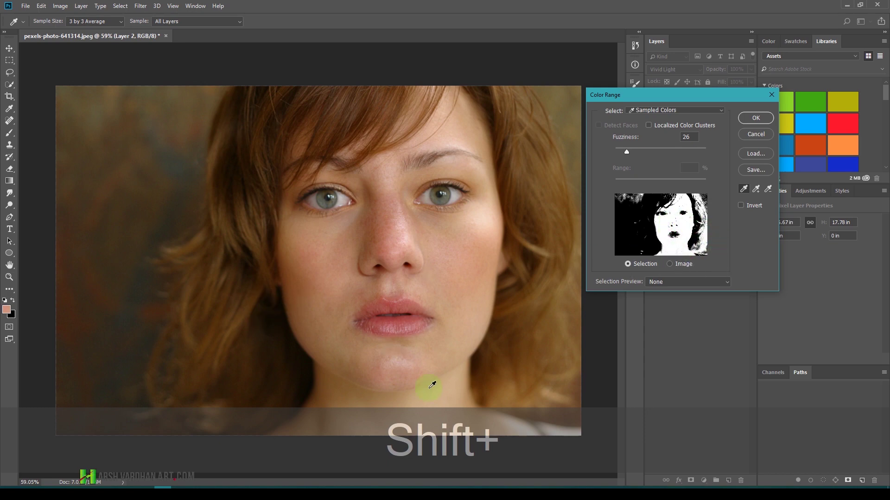
left_click_drag(636, 153, 631, 154)
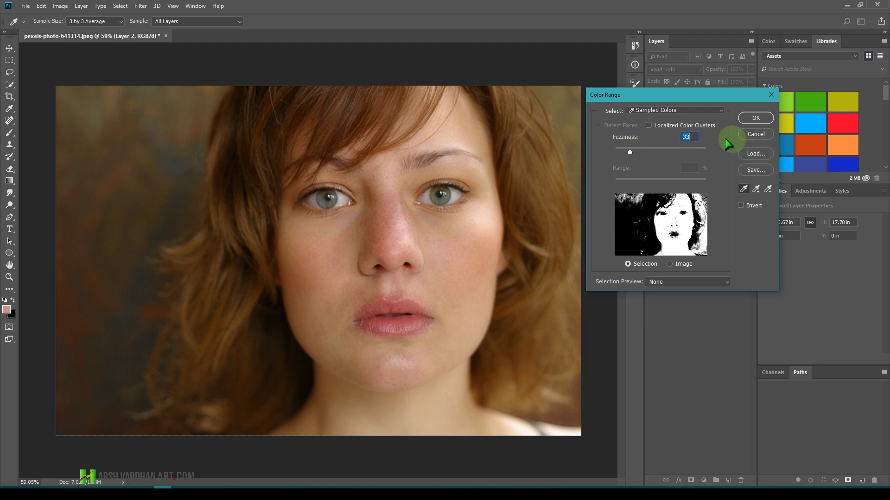
left_click(755, 119)
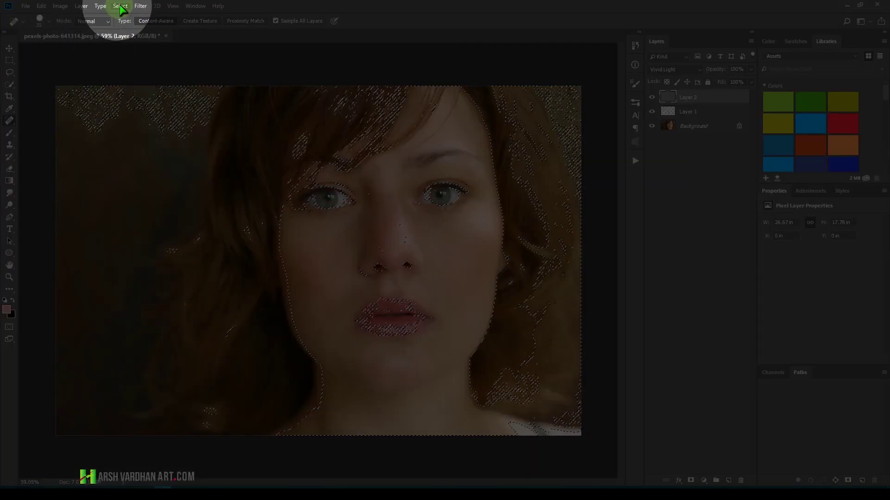
Smooth the skin selection with a Sample Radius of 5 pixels and apply it to Layer 2 as a layer mask.
left_click(120, 6)
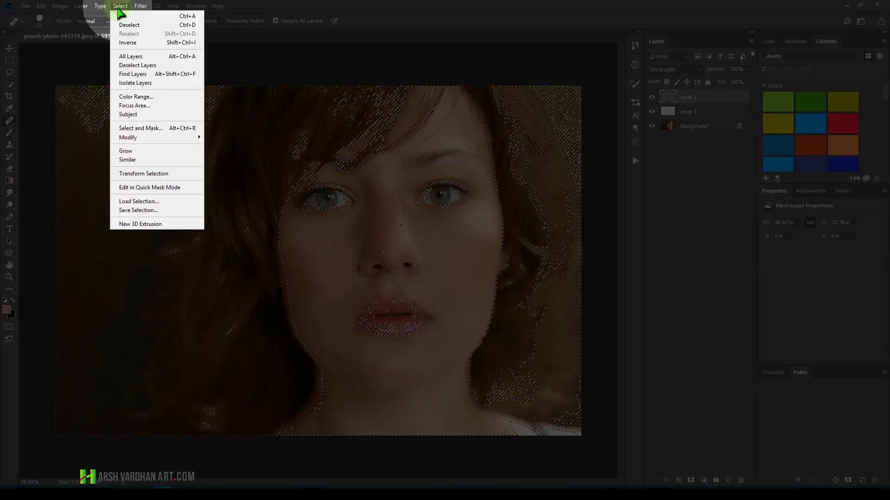
mouse_move(145, 139)
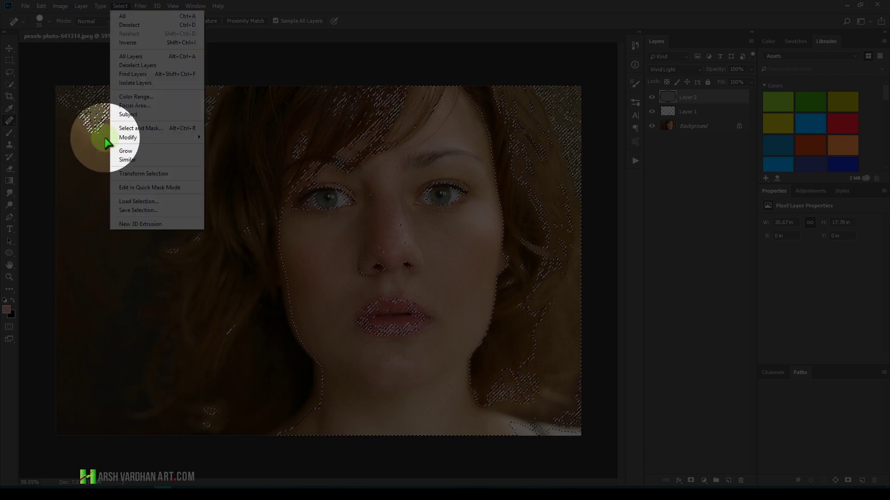
left_click(80, 147)
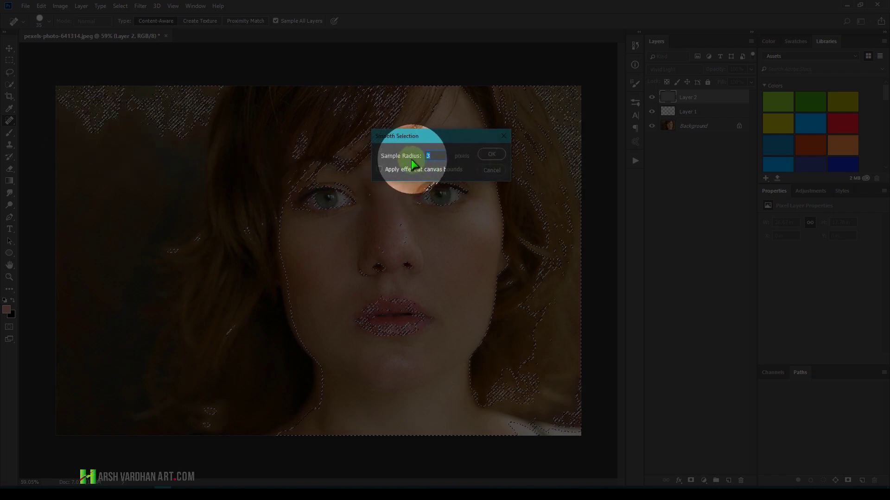
type("5")
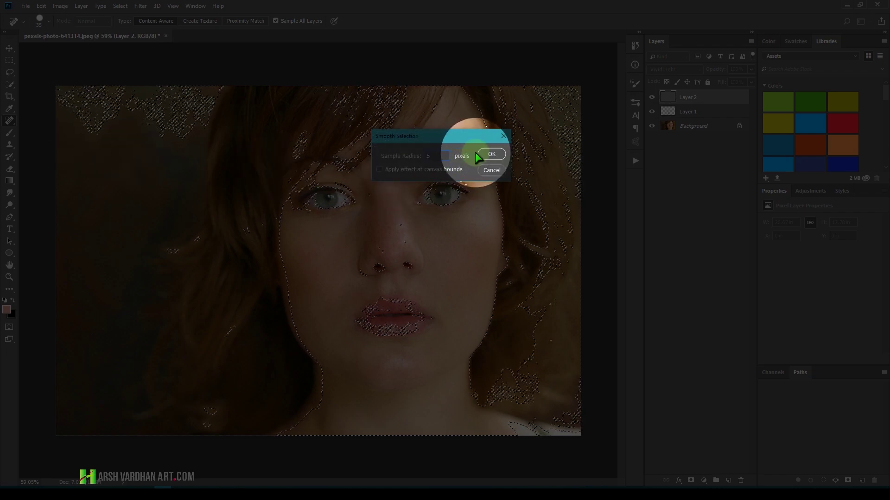
left_click(490, 154)
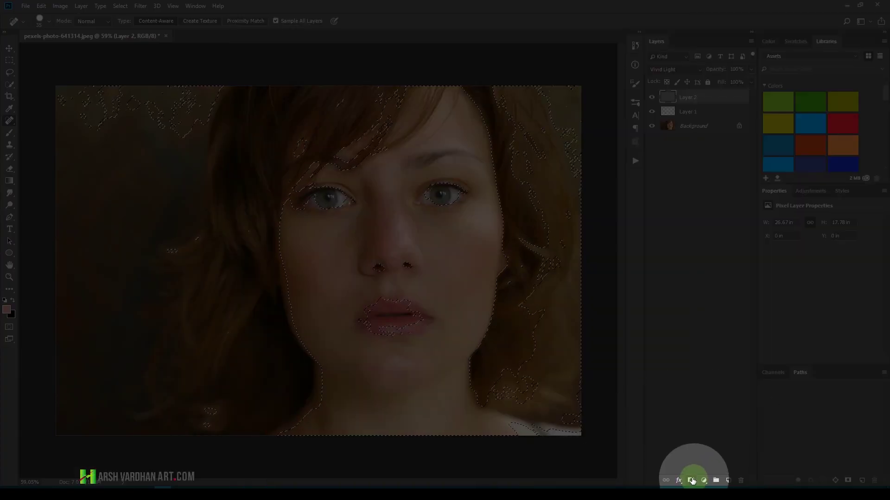
left_click(690, 480)
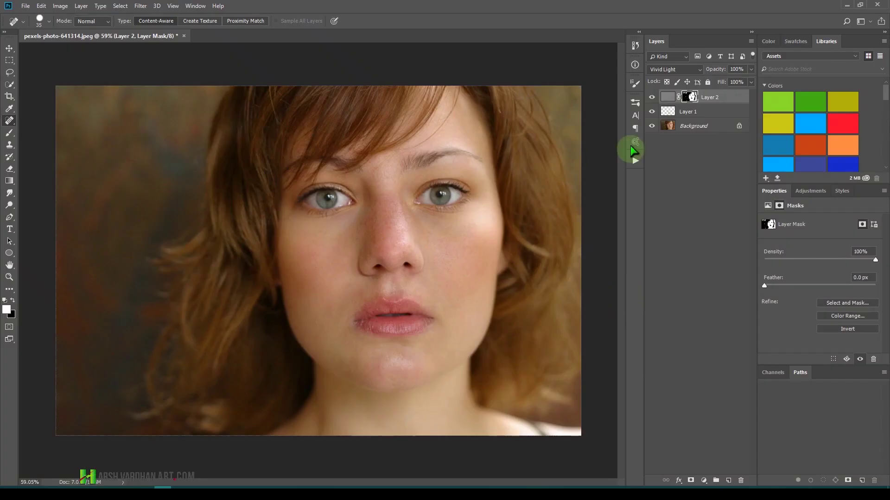
Compare the portrait with Layer 2 hidden and shown, and view its layer mask on its own.
left_click(651, 97)
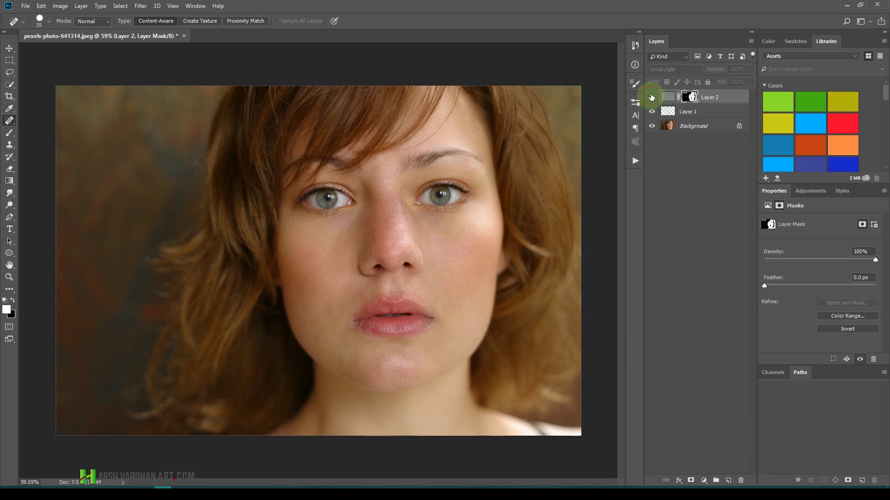
left_click(651, 97)
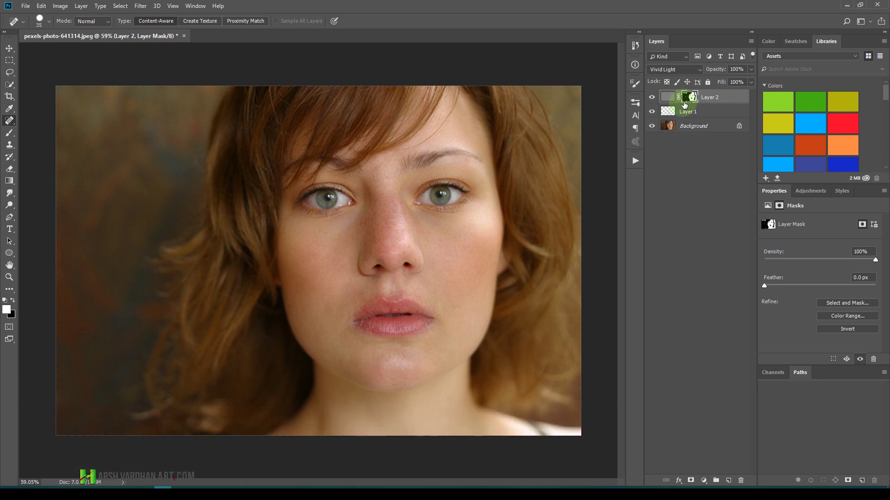
key("shift")
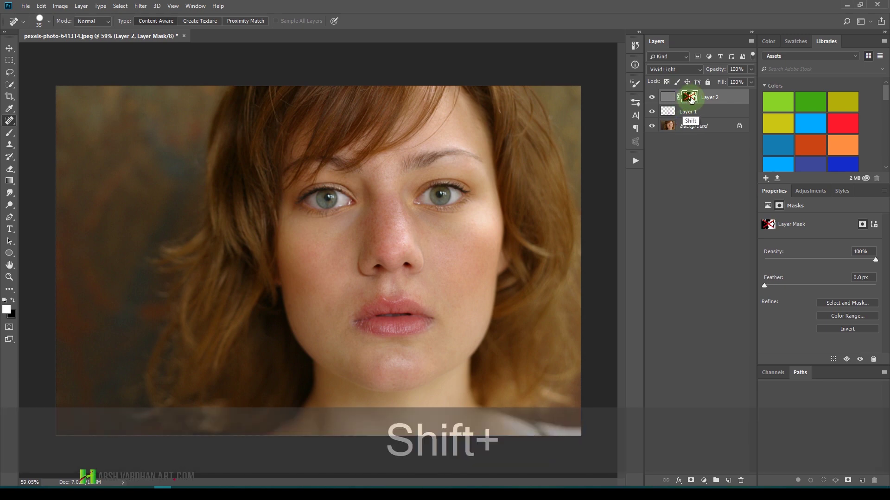
key("ctrl")
left_click(690, 98, "ctrl+shift")
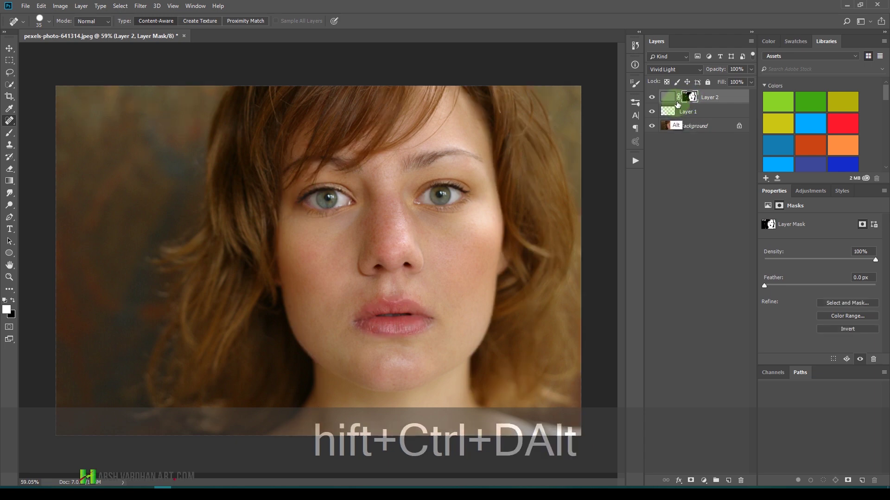
left_click(692, 98, "alt")
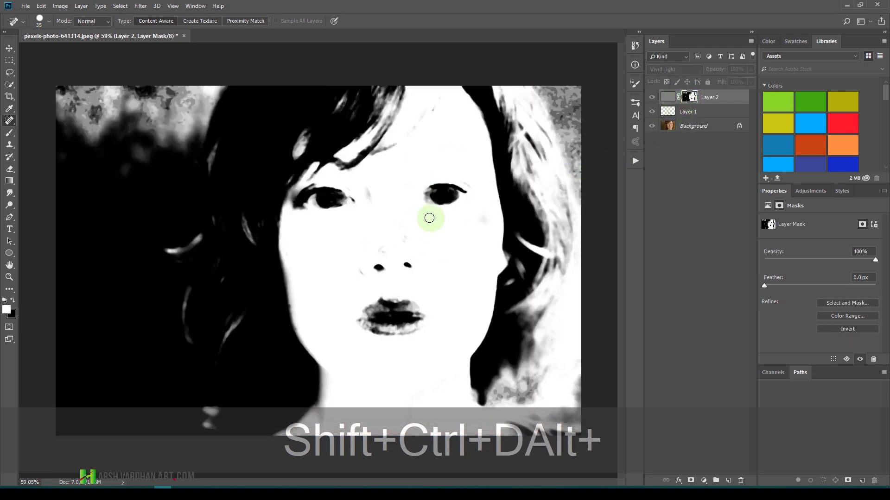
left_click(693, 98, "alt")
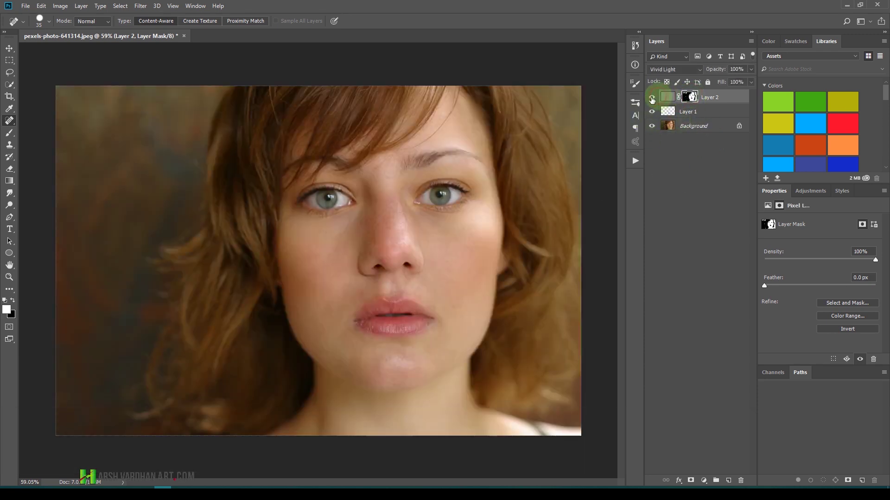
Examine the skin smoothing on the nose and cheeks up close, comparing Layer 2 hidden and shown.
left_click(659, 97)
left_click(652, 97)
key("ctrl+space")
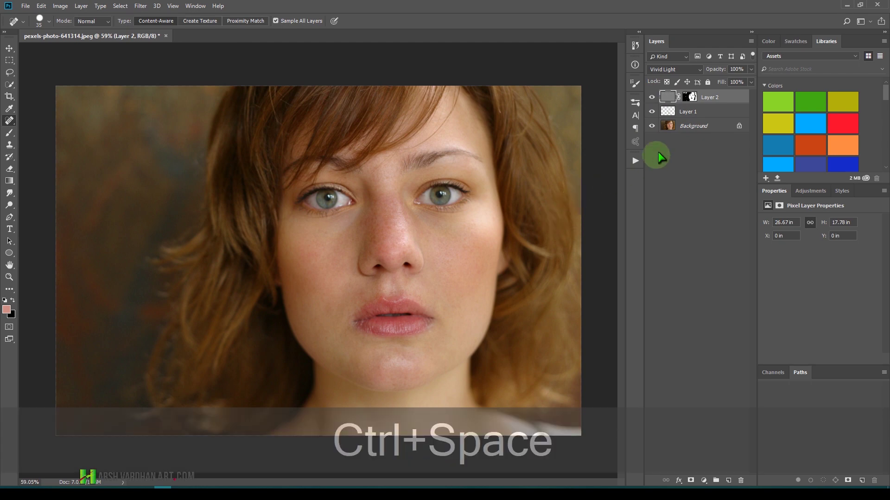
left_click_drag(438, 256, 473, 284)
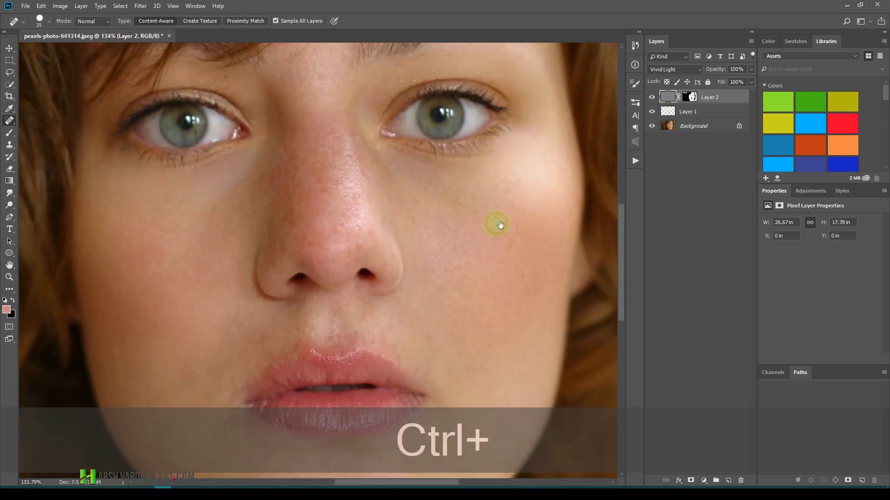
left_click_drag(493, 222, 572, 225)
left_click(651, 98)
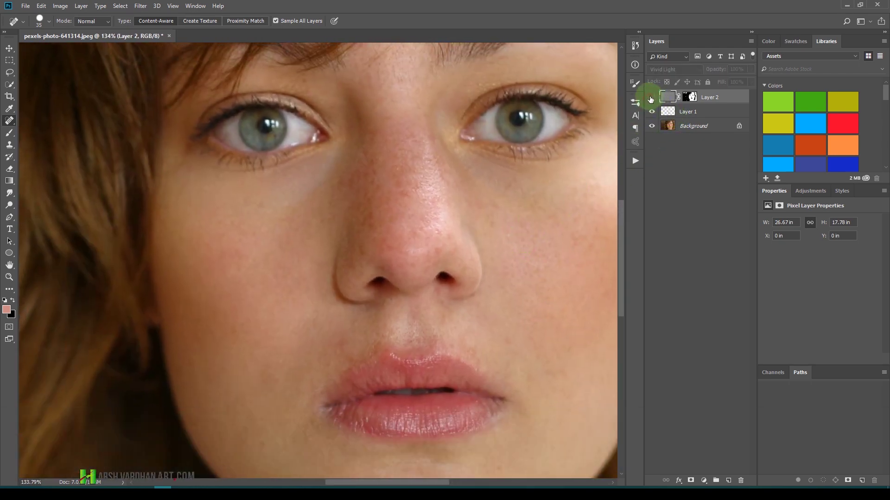
left_click_drag(525, 199, 501, 224)
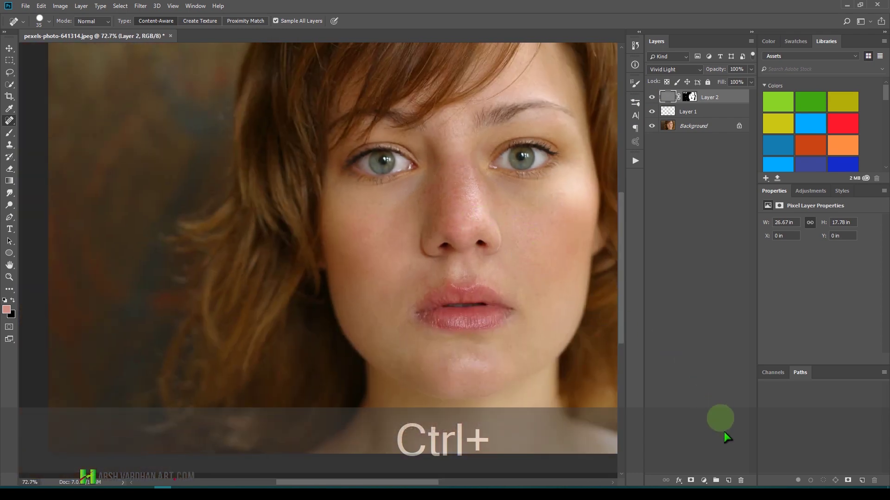
left_click_drag(527, 291, 464, 232)
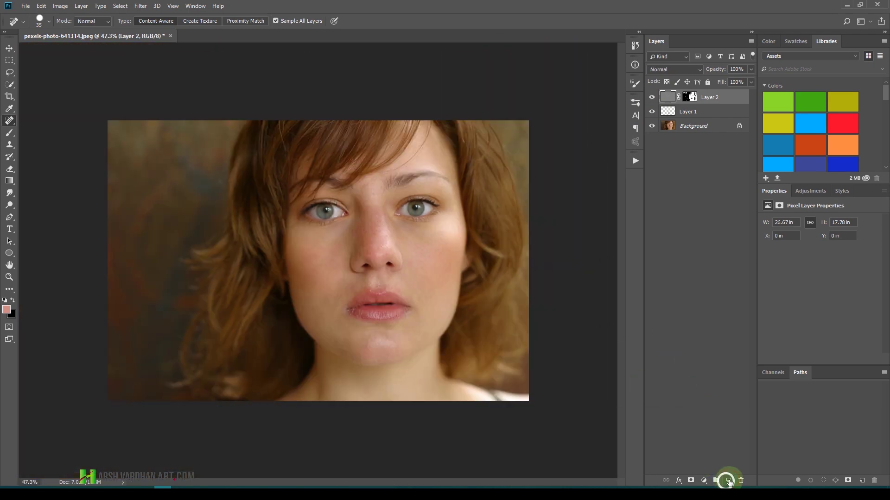
Add a new empty layer on top and set up a Soft Round brush with 10% opacity and 10% flow.
left_click(728, 480)
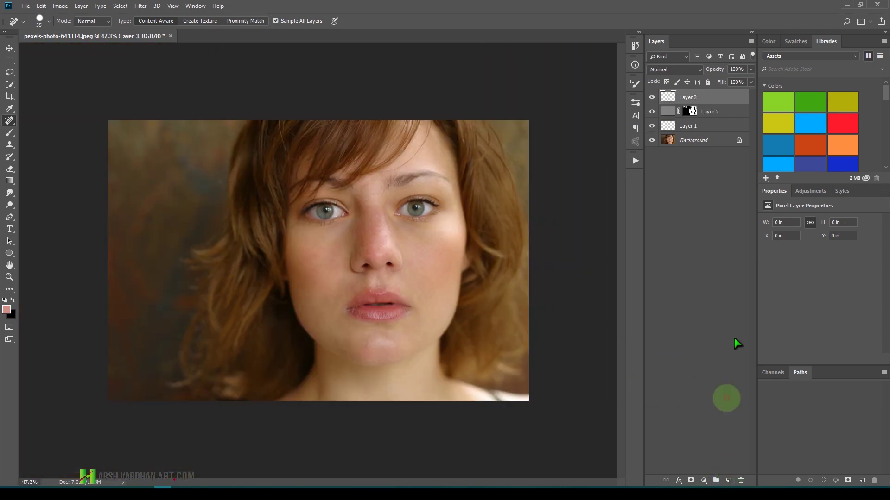
left_click(9, 134)
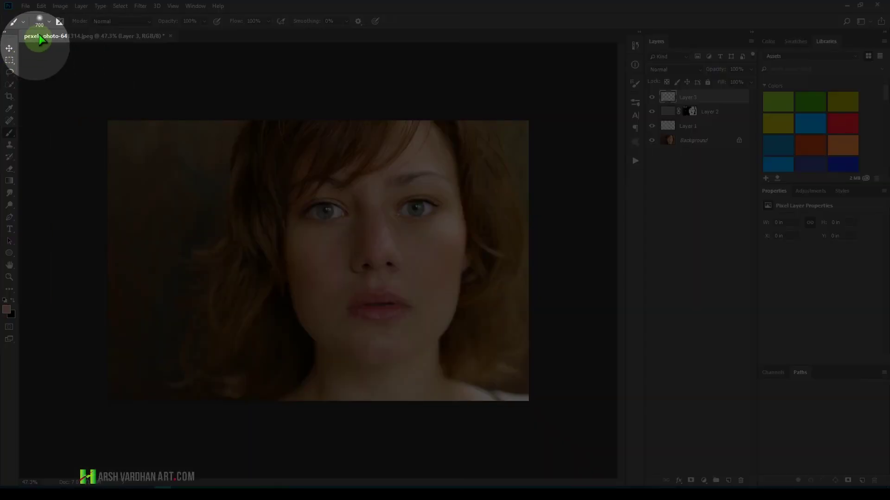
left_click(46, 20)
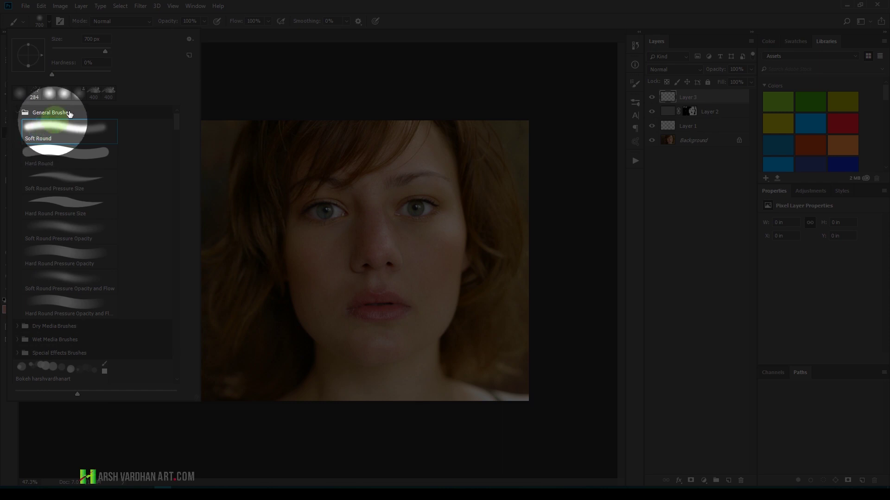
left_click(281, 3)
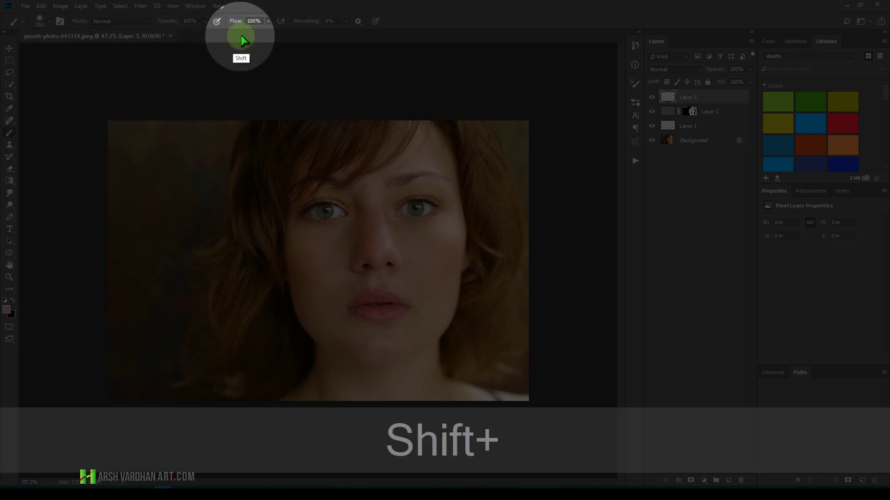
key("shift+1")
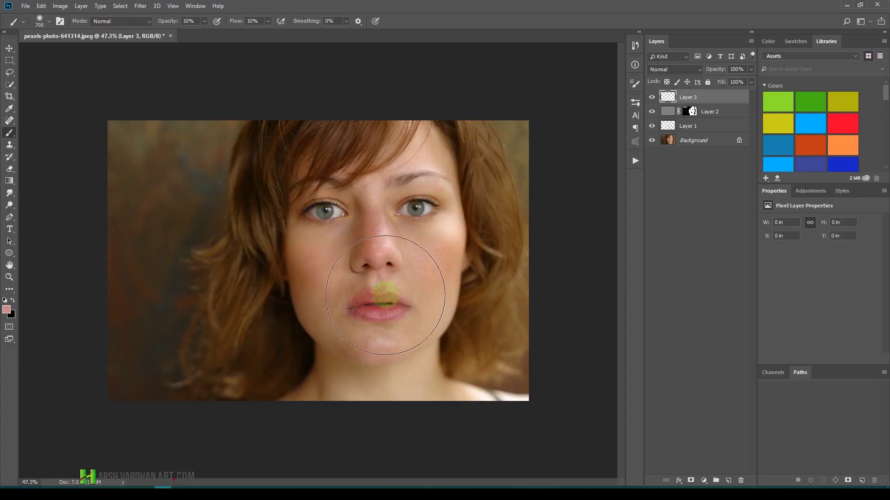
Sample the skin tone beside the nose, reduce the brush to 90 px and paint over the redness on the nose bridge.
mouse_move(367, 234)
left_mouse_down()
mouse_move(421, 258)
mouse_move(411, 256)
left_mouse_up()
left_click(346, 278, "alt")
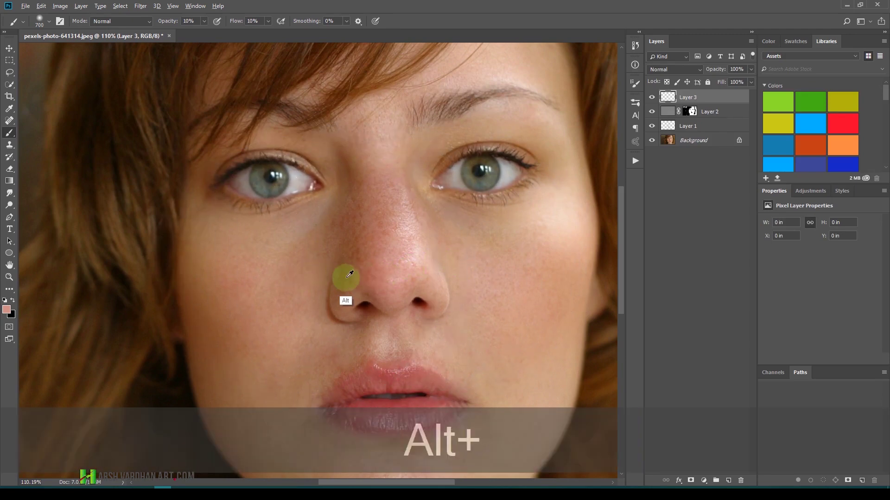
left_click(461, 246, "alt")
key("bracketleft")
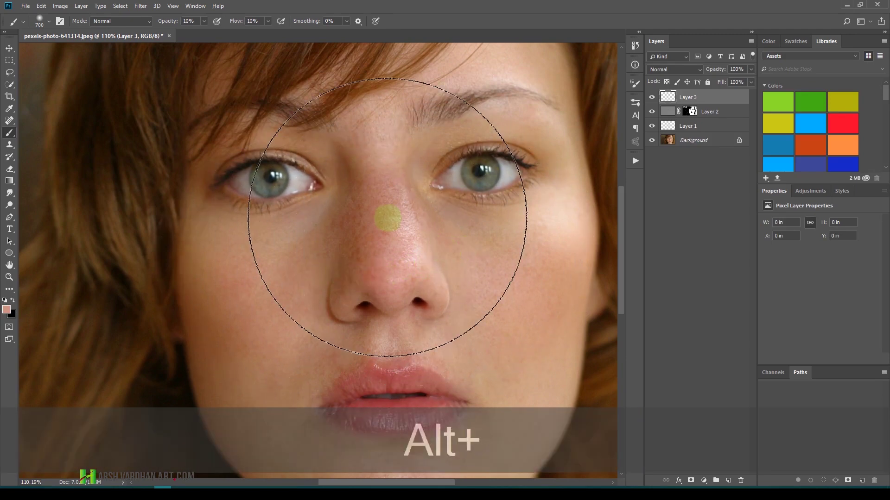
key("bracketleft")
key("bracketleft")
key("bracketleft")
key("bracketleft")
key("bracketleft")
key("bracketleft")
key("bracketleft")
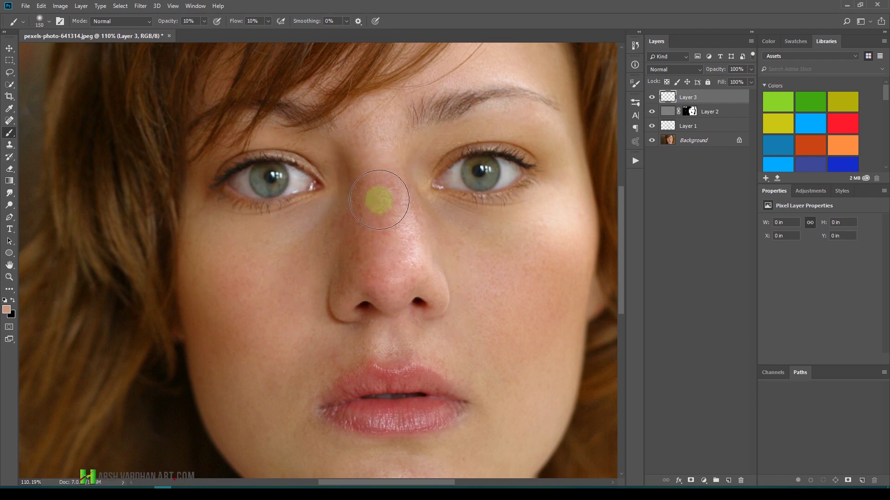
key("bracketleft")
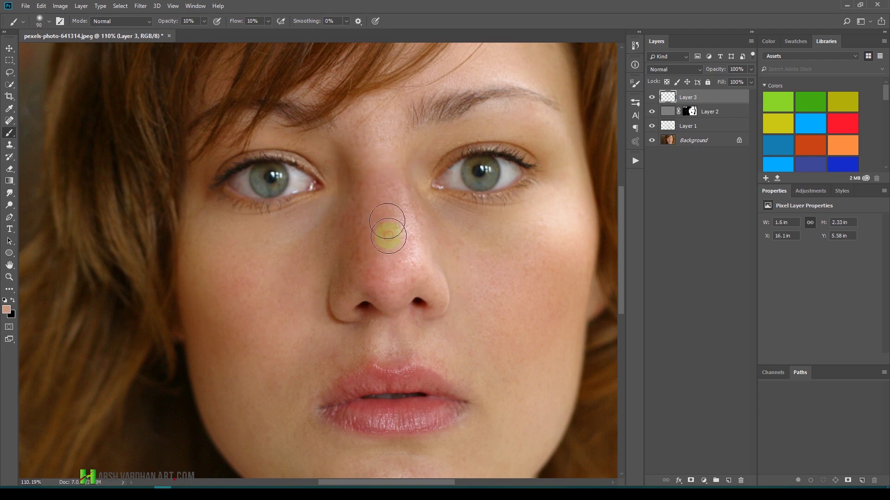
mouse_move(381, 213)
left_mouse_down()
mouse_move(396, 246)
mouse_move(391, 192)
mouse_move(384, 244)
mouse_move(380, 192)
mouse_move(368, 231)
mouse_move(386, 185)
mouse_move(378, 156)
left_mouse_up()
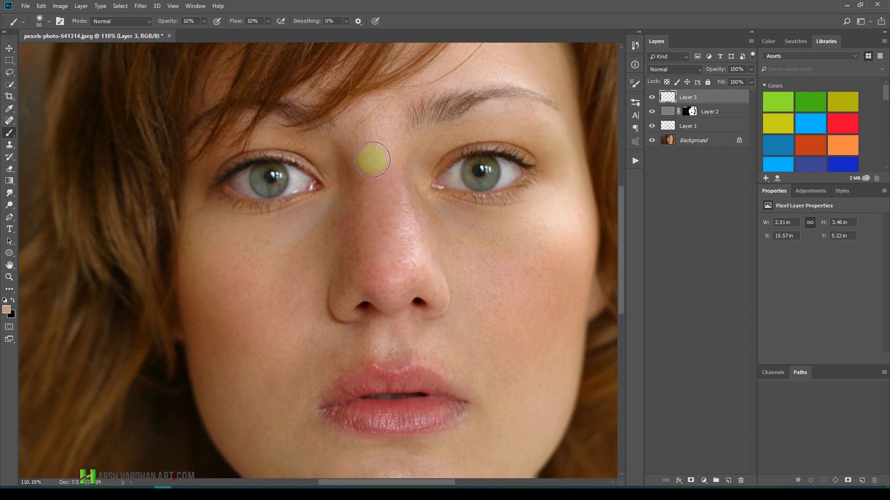
Sample skin from the top of the nose and beneath the eye, and paint over the nose's shadowed side and bridge.
key("alt")
left_click(381, 151, "alt")
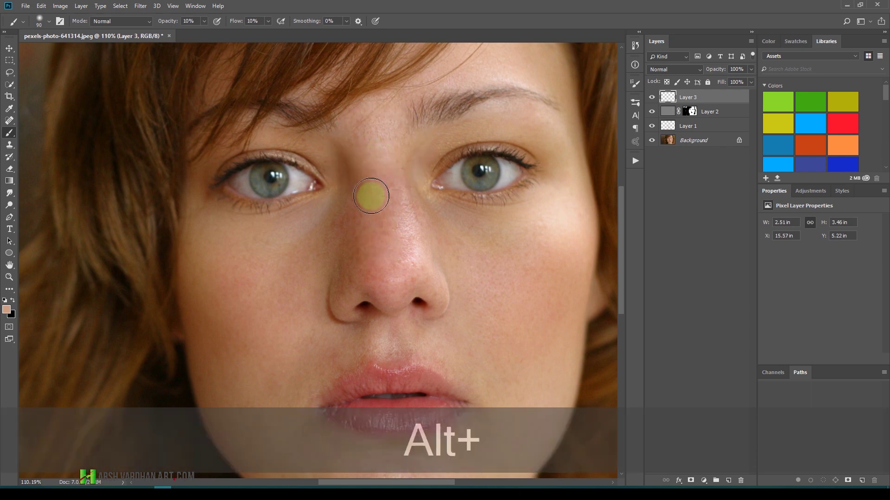
mouse_move(350, 250)
left_mouse_down()
mouse_move(374, 205)
mouse_move(376, 252)
mouse_move(394, 234)
mouse_move(398, 205)
mouse_move(387, 260)
mouse_move(392, 251)
mouse_move(325, 269)
left_mouse_up()
left_click(305, 229, "alt")
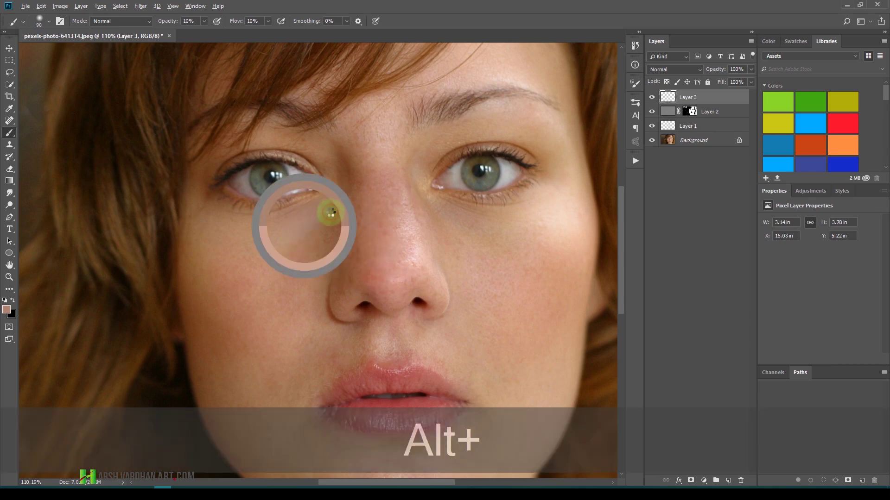
mouse_move(351, 199)
left_mouse_down()
mouse_move(348, 269)
mouse_move(356, 213)
mouse_move(358, 247)
mouse_move(400, 280)
left_mouse_up()
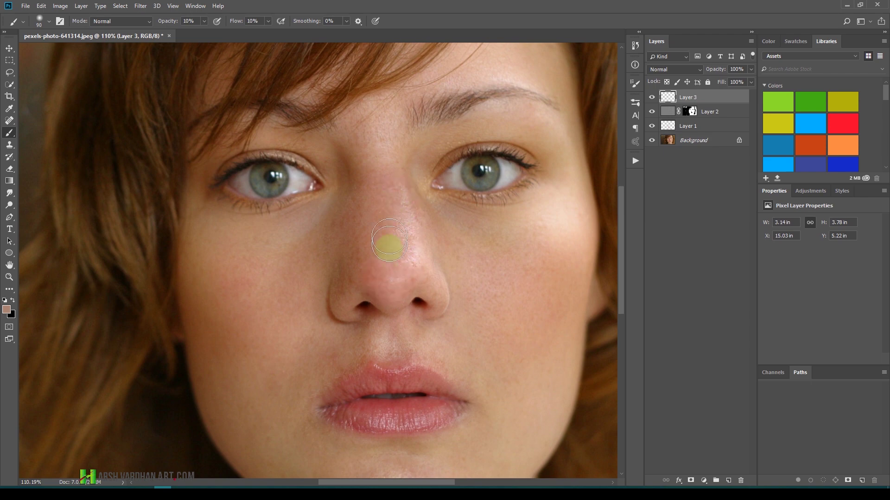
Even out the nose tip and sides with low-opacity strokes, resampling skin tones from the nostril area, upper bridge and cheek.
mouse_move(362, 256)
left_mouse_down()
mouse_move(346, 279)
mouse_move(369, 265)
left_mouse_up()
left_click(433, 275, "alt")
mouse_move(397, 283)
left_mouse_down()
mouse_move(347, 274)
mouse_move(347, 285)
mouse_move(359, 263)
mouse_move(365, 183)
mouse_move(371, 262)
mouse_move(385, 176)
mouse_move(378, 175)
mouse_move(385, 263)
mouse_move(383, 154)
mouse_move(387, 274)
mouse_move(384, 161)
mouse_move(399, 268)
left_mouse_up()
left_click(385, 138, "alt")
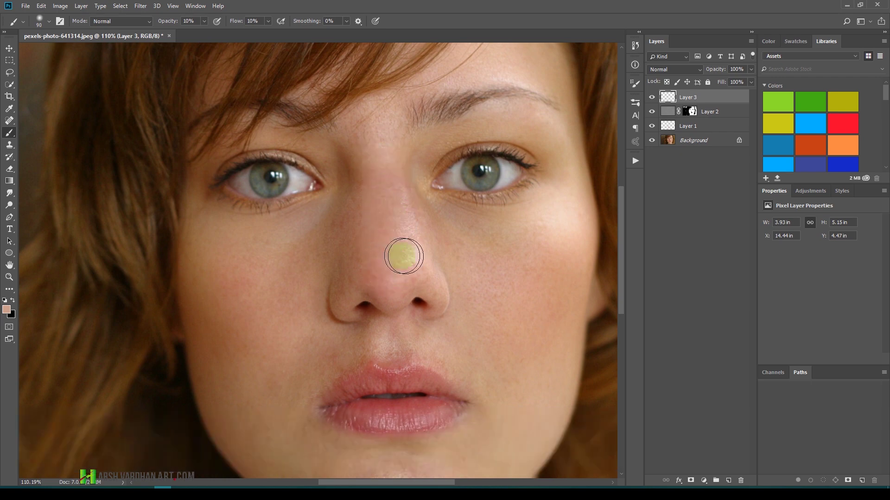
left_click(441, 237, "alt")
left_click(395, 222, "alt")
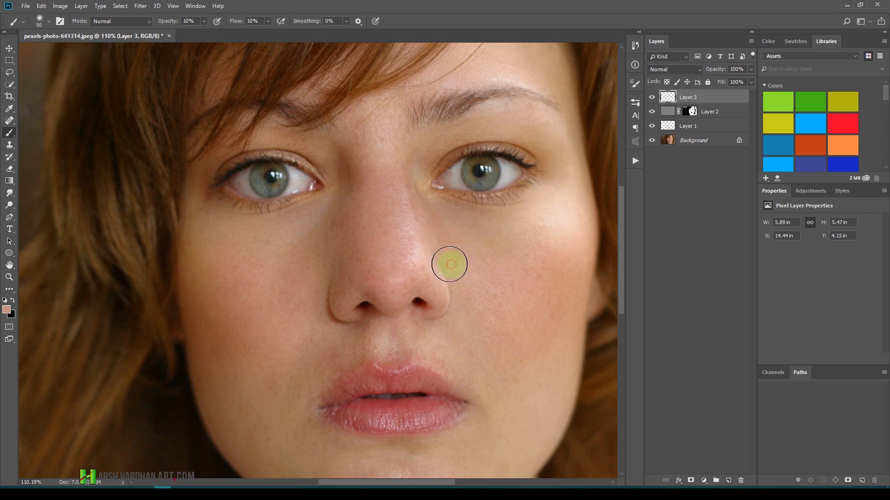
Sample nearby skin tones and paint over the uneven color of the lower face down to the chin.
scroll(385, 383, "down", 3)
left_click(285, 264, "alt")
left_click_drag(306, 260, 318, 254)
left_click(530, 227, "alt")
mouse_move(530, 226)
left_mouse_down()
mouse_move(496, 214)
mouse_move(472, 241)
left_mouse_up()
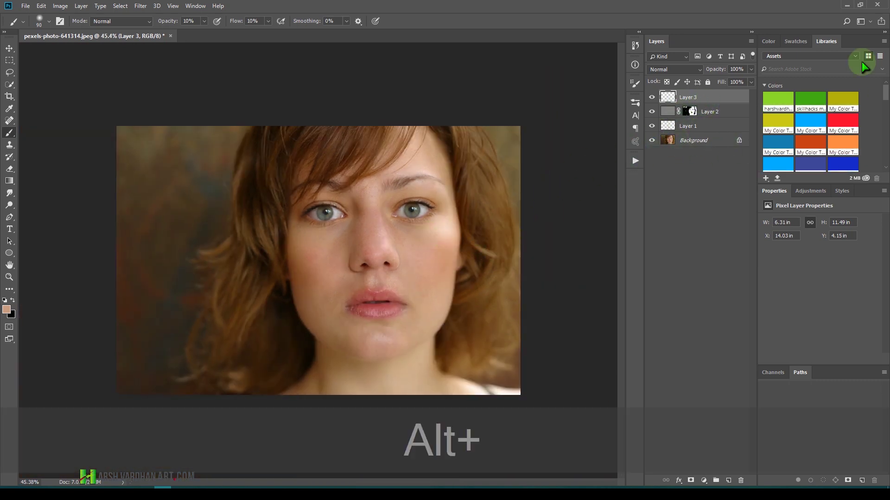
Stamp all visible layers into a new merged layer and apply a High Pass filter to it with a 1.5-pixel radius.
key("ctrl+alt+shift+e")
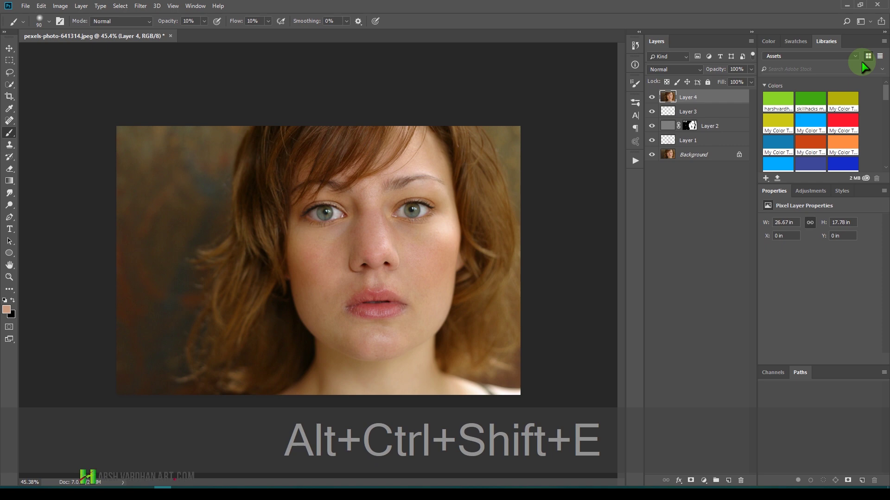
left_click(155, 6)
left_click(154, 5)
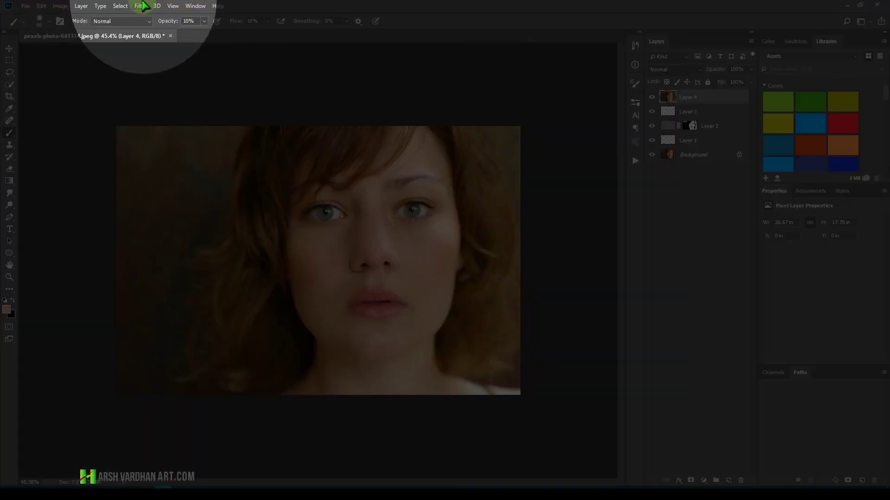
left_click(141, 6)
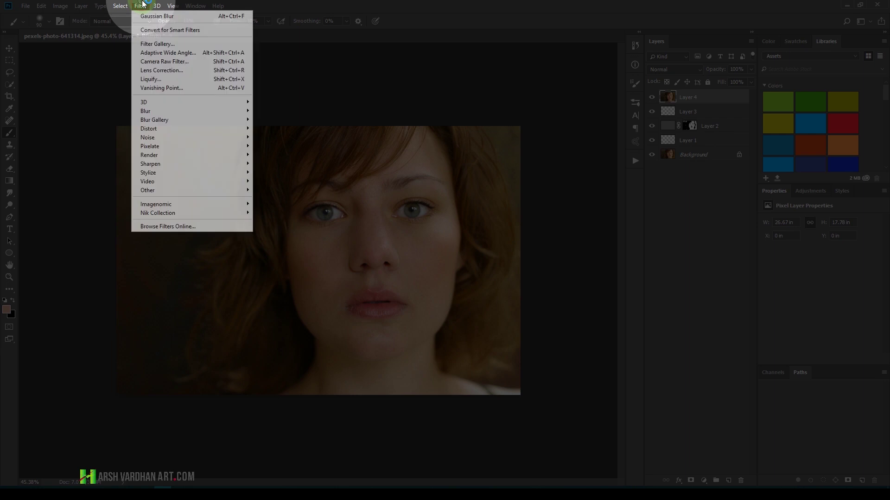
left_click(186, 194)
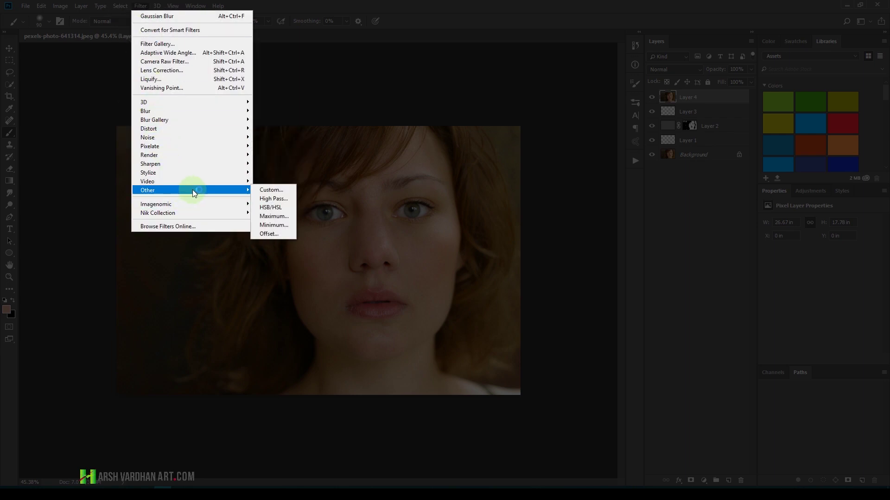
left_click(274, 199)
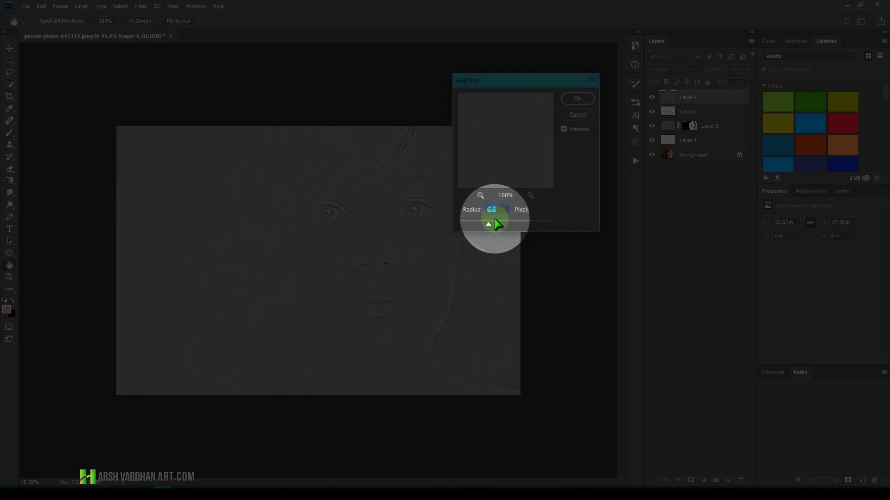
type("1")
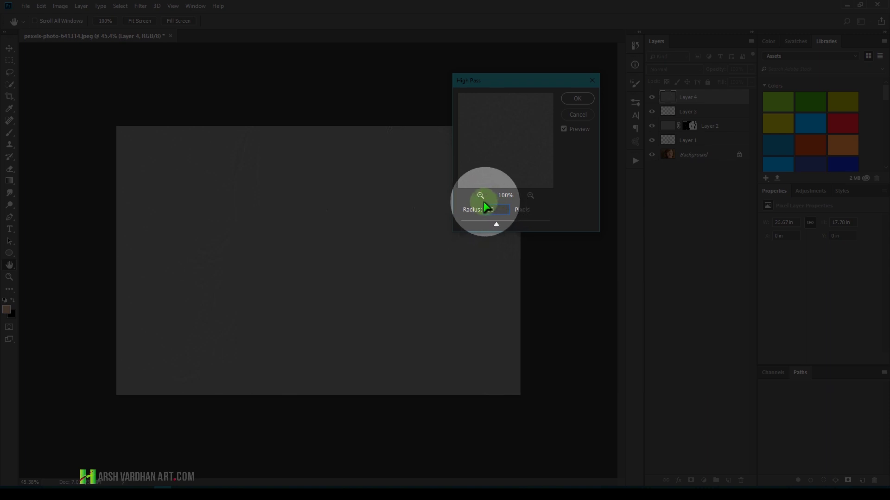
type("05")
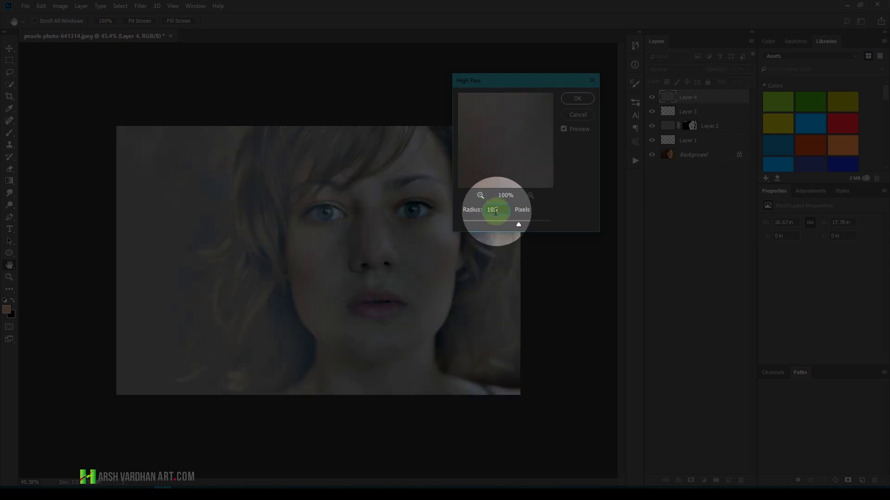
key("BackSpace")
type(".5")
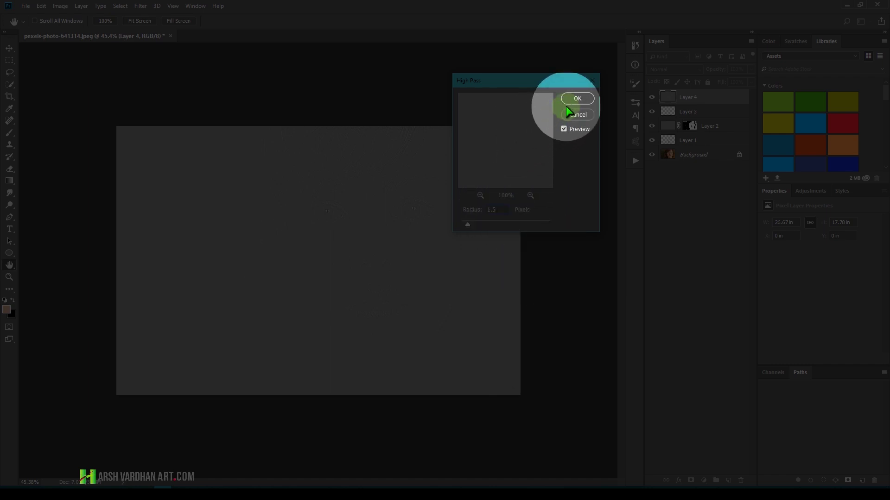
left_click(577, 99)
key("b")
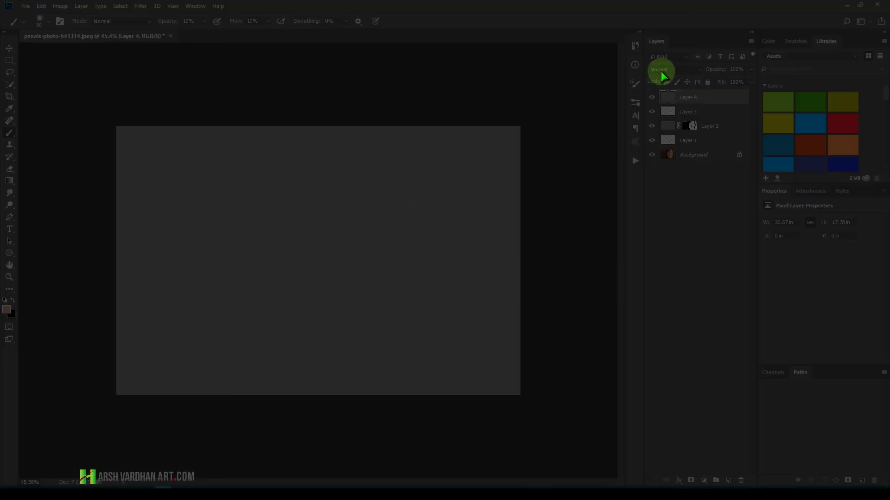
Try the Vivid Light blend mode on the High Pass sharpening layer and inspect the face up close.
left_click(667, 69)
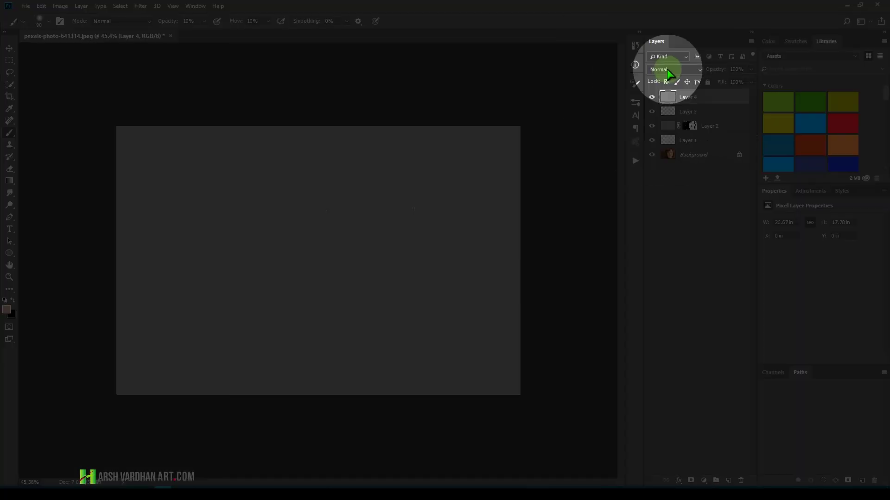
left_click(667, 221)
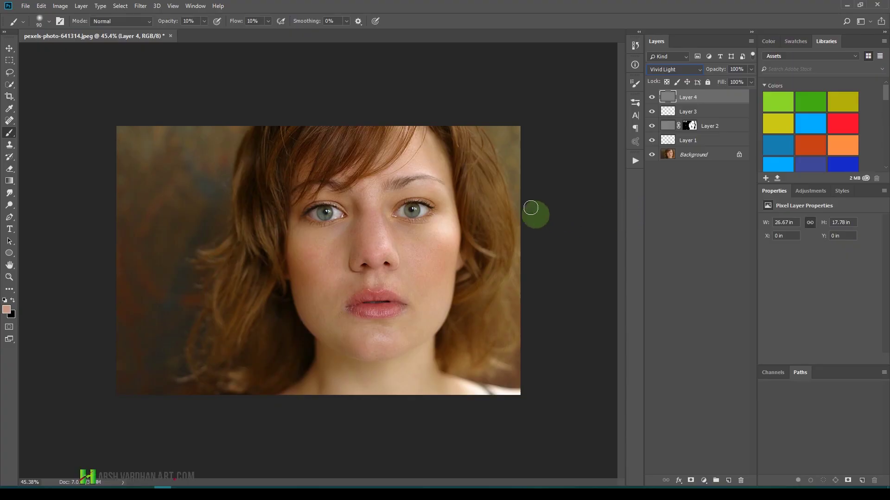
key("ctrl+space")
left_click_drag(396, 248, 503, 167)
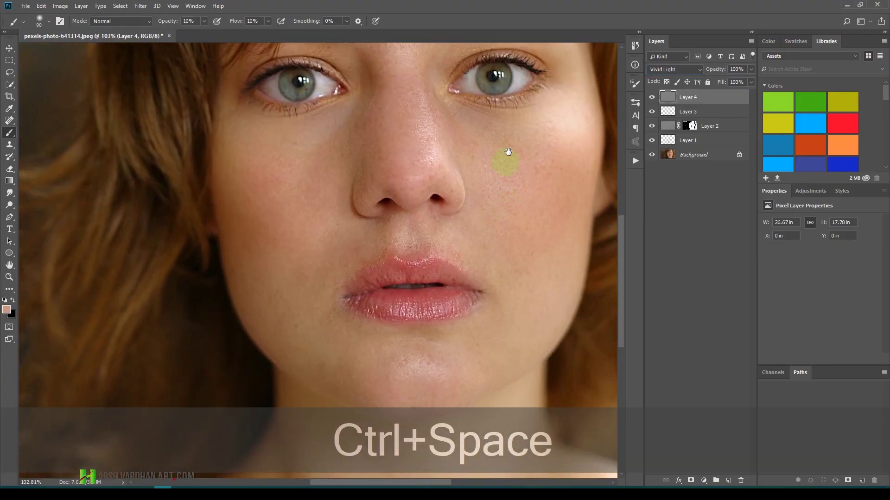
Set the sharpening layer's blend mode to Overlay and reduce its opacity to 38%.
left_click(688, 71)
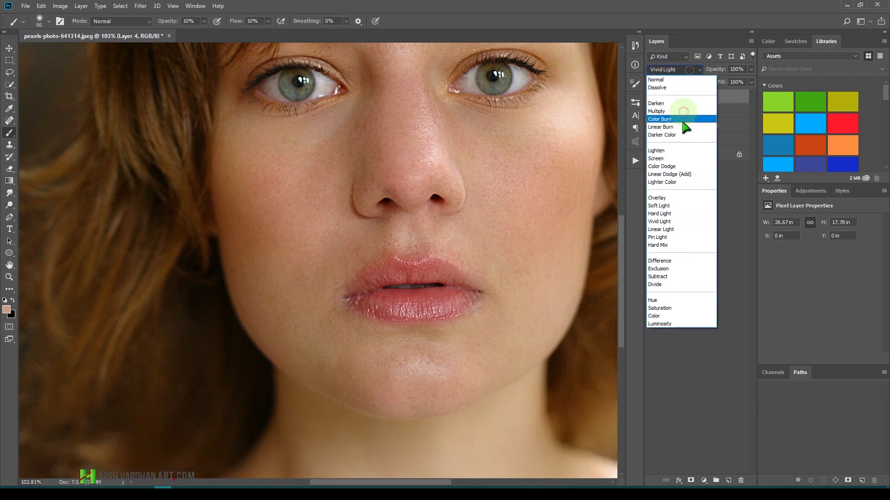
left_click(667, 199)
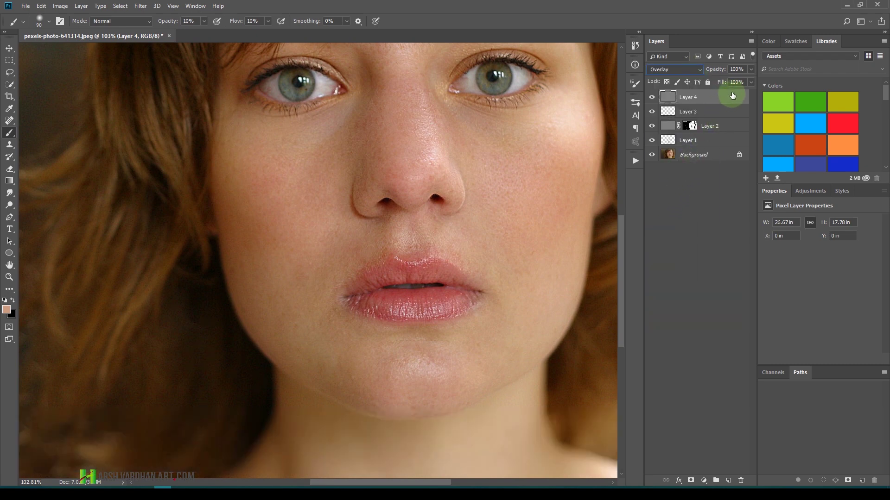
left_click(750, 69)
mouse_move(736, 80)
left_mouse_down()
mouse_move(728, 79)
mouse_move(735, 81)
left_mouse_up()
left_click(652, 99)
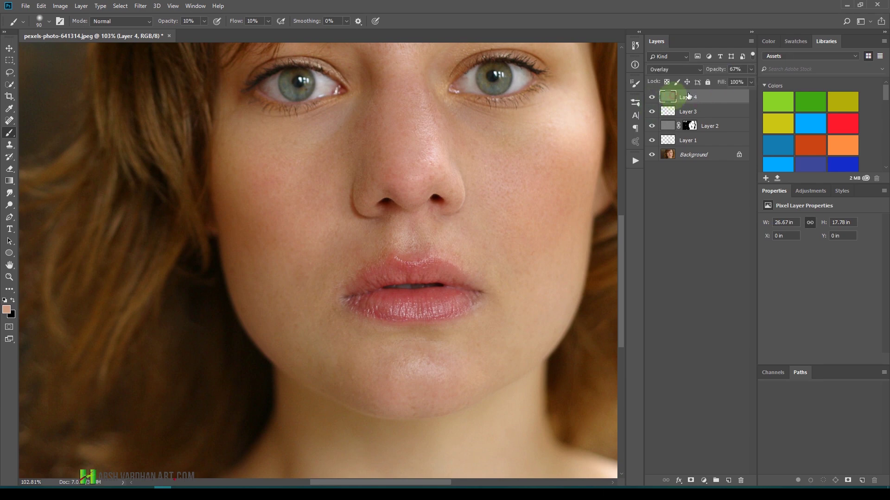
left_click(750, 70)
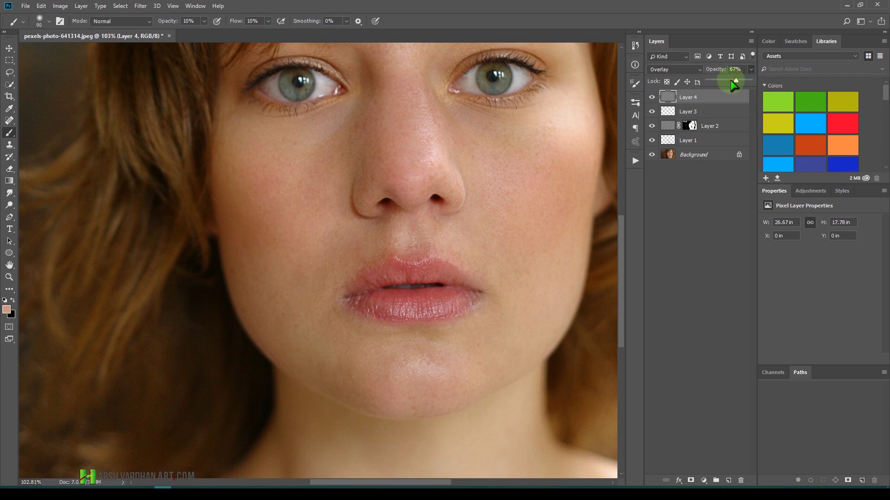
left_click_drag(726, 79, 730, 79)
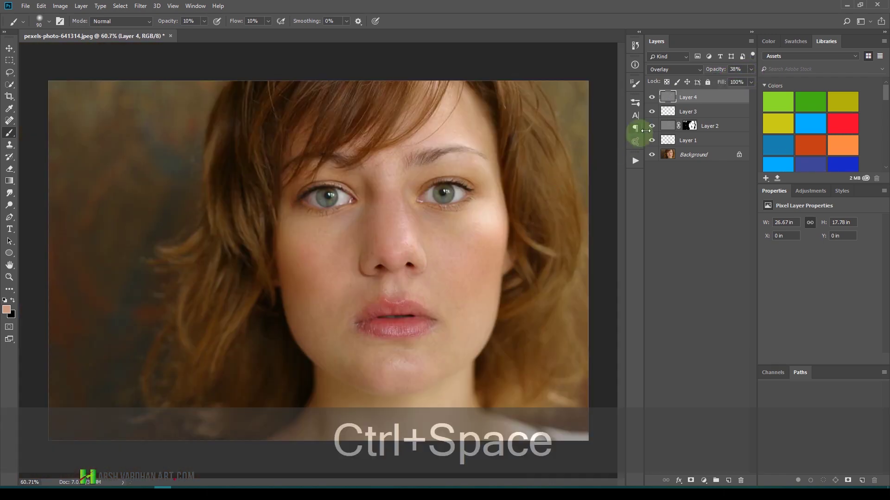
Group Layers 1 through 4 above the background and compare the portrait with the group hidden and shown.
left_click(668, 140, "shift")
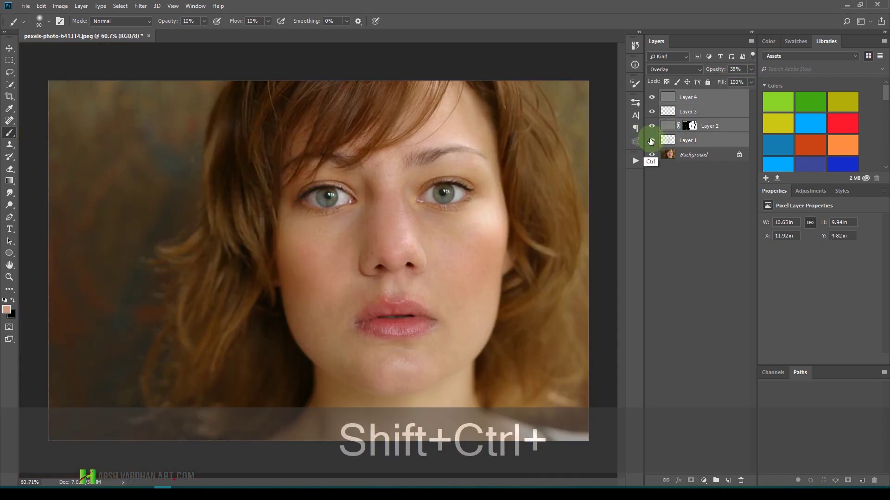
key("ctrl+shift+g")
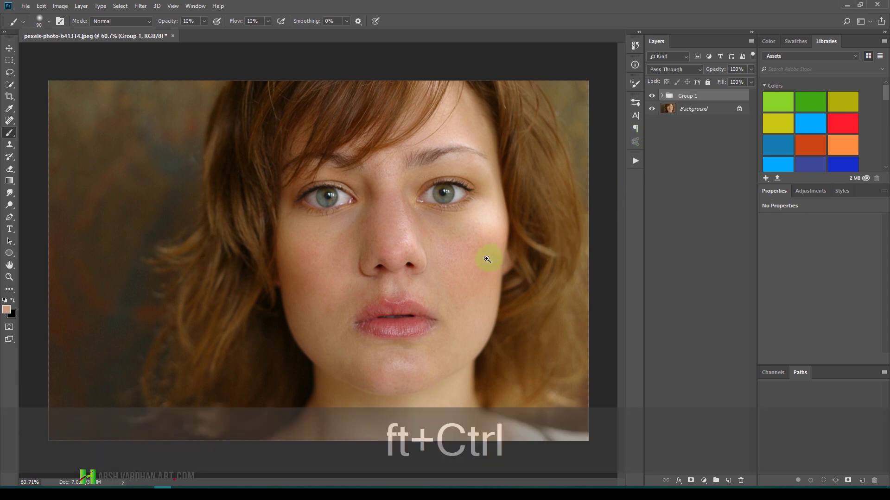
left_click_drag(438, 256, 501, 222)
left_click(651, 97)
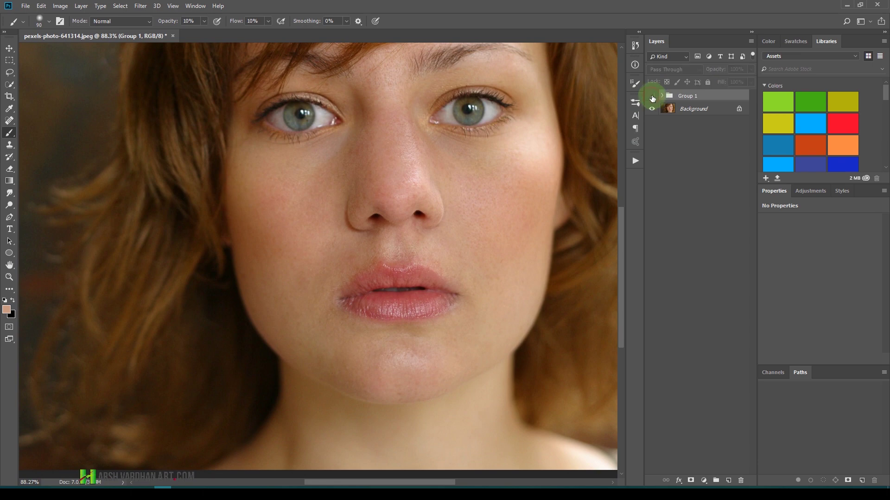
left_click(650, 98)
left_click(653, 97)
left_click(651, 97)
left_click(653, 98)
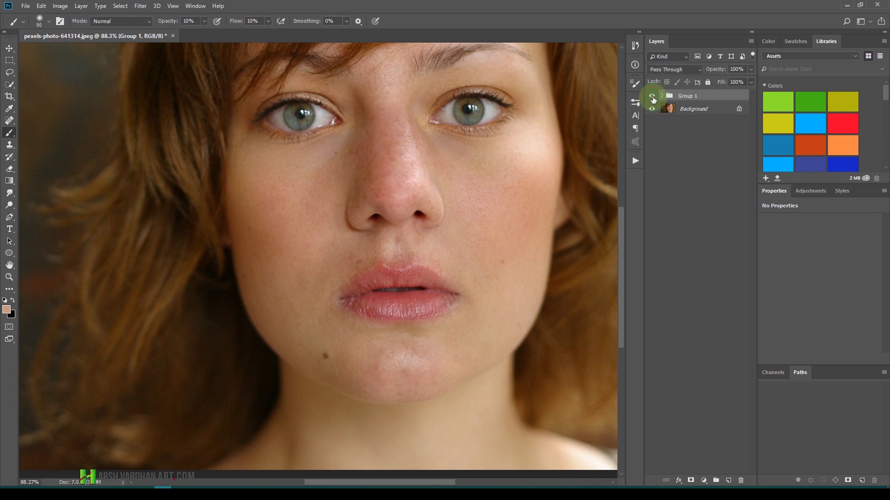
left_click(653, 98)
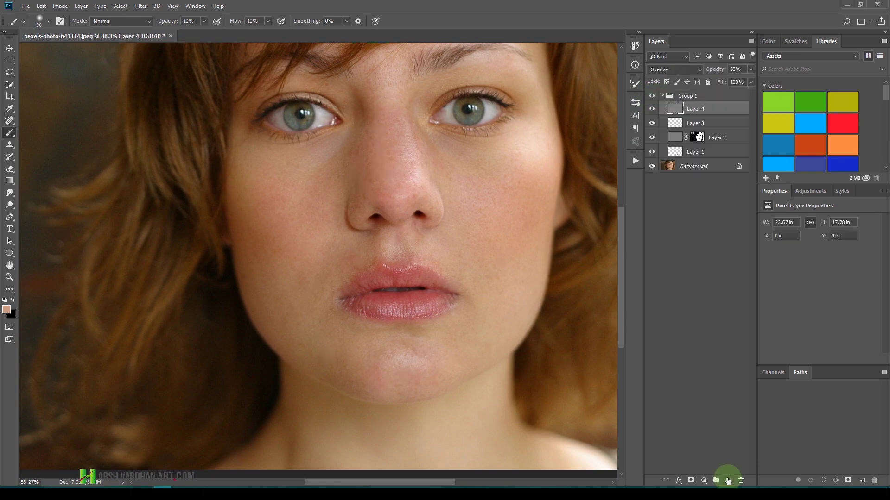
Add a new layer above Layer 4 inside the group and switch to the Spot Healing Brush.
left_click(728, 480)
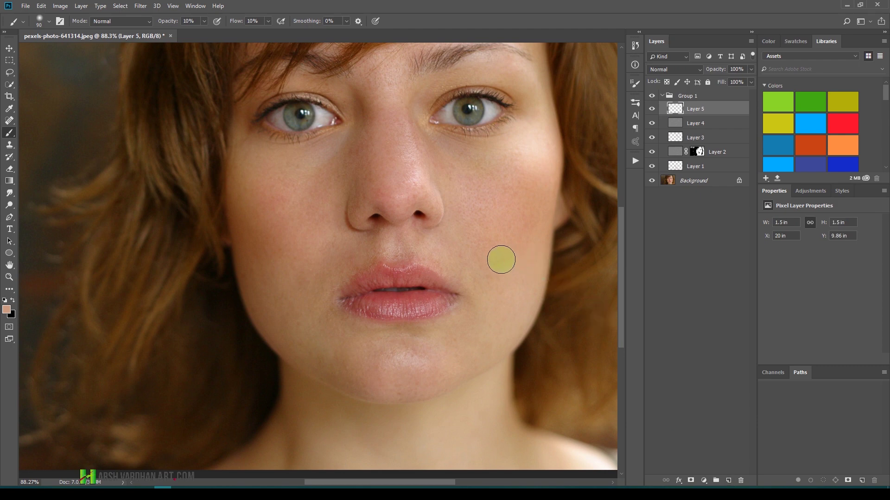
key("j")
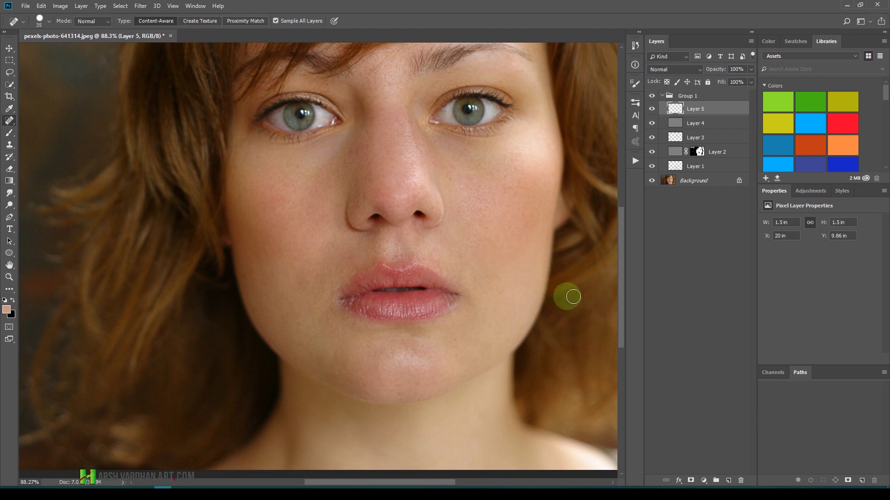
left_click(663, 96)
left_click(664, 96)
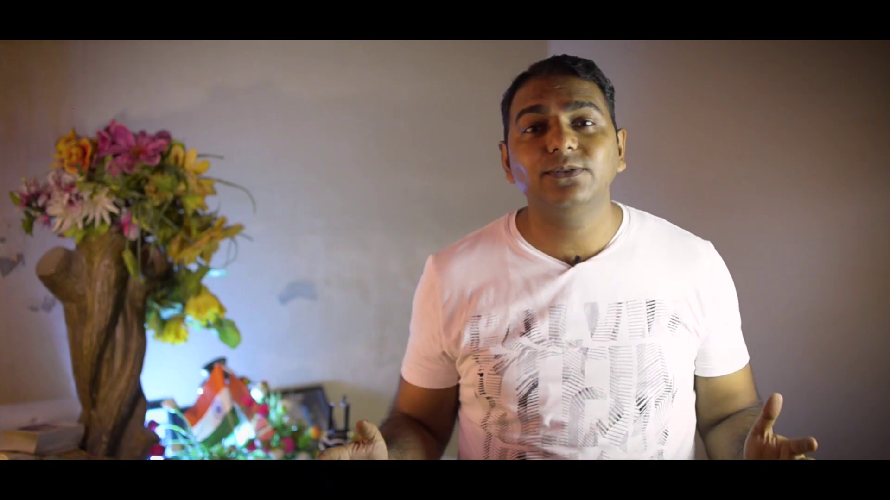